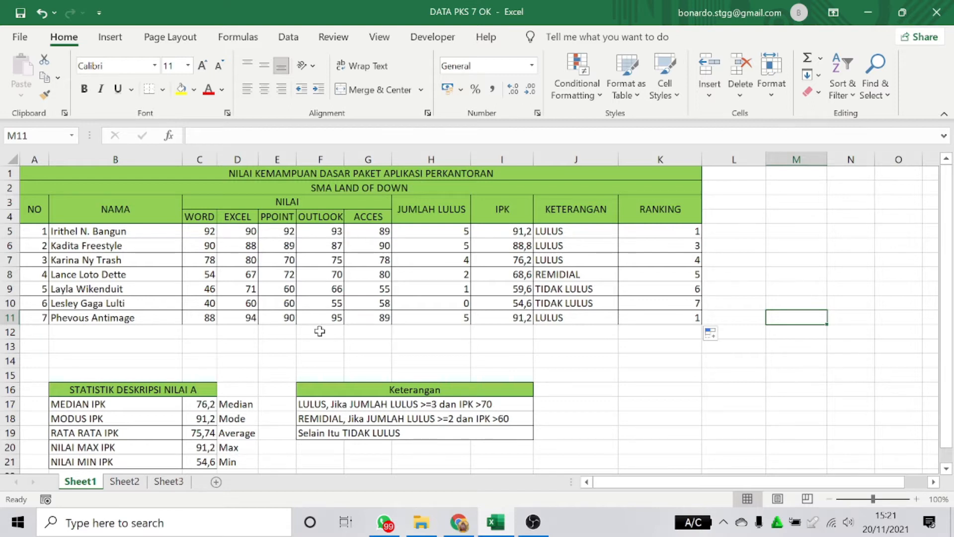
- Examine the score table and the IPK statistics and Keterangan criteria tables below it
scroll(417, 403, down, 1)
scroll(421, 390, up, 1)
scroll(203, 410, down, 1)
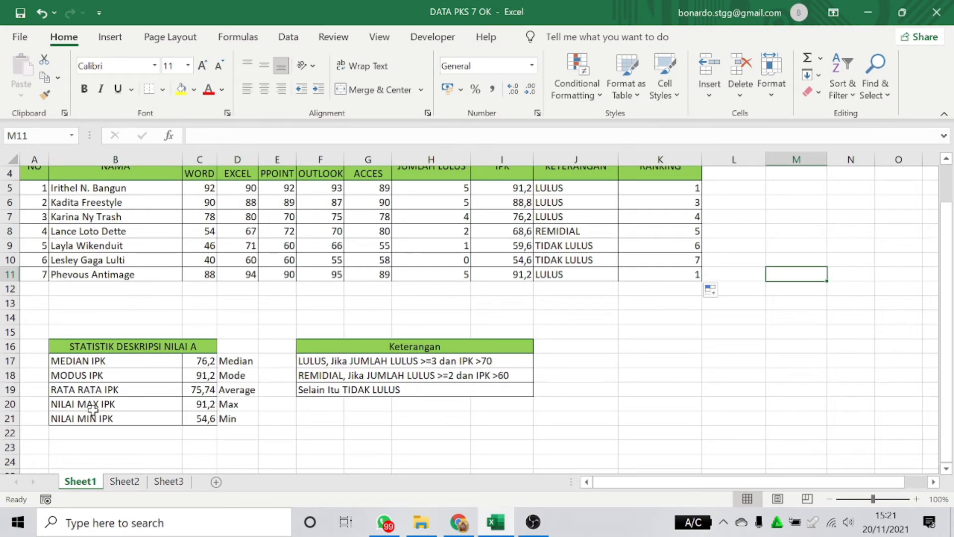
scroll(275, 371, up, 1)
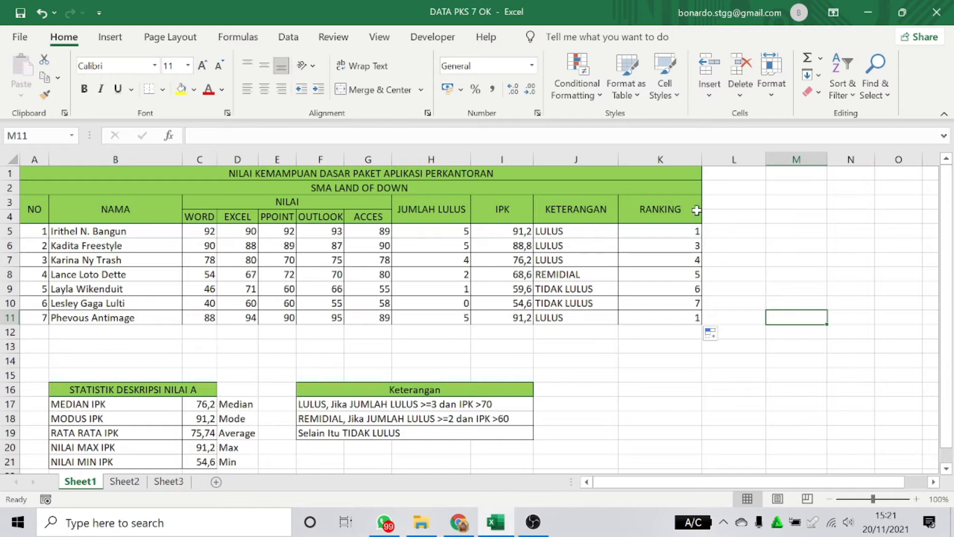
scroll(300, 381, down, 1)
scroll(299, 380, down, 1)
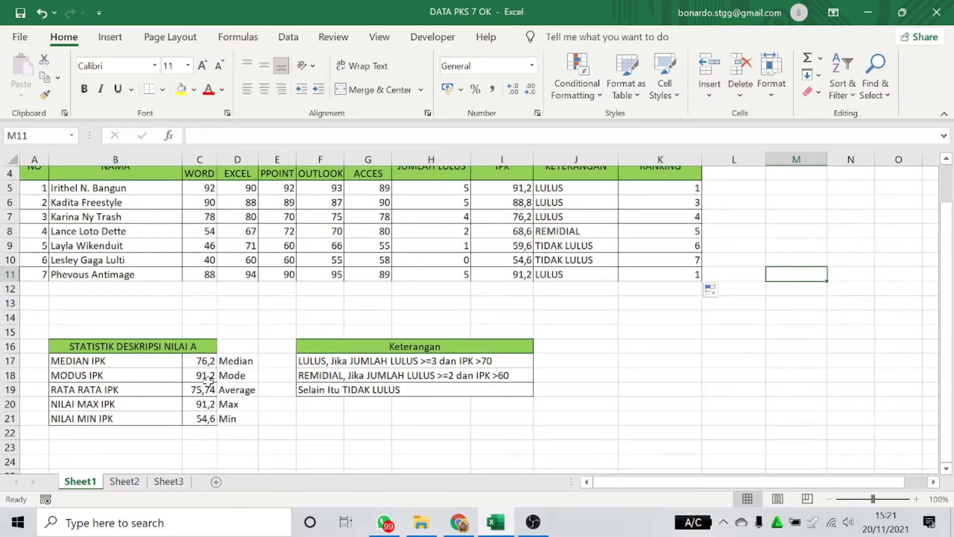
scroll(484, 344, up, 1)
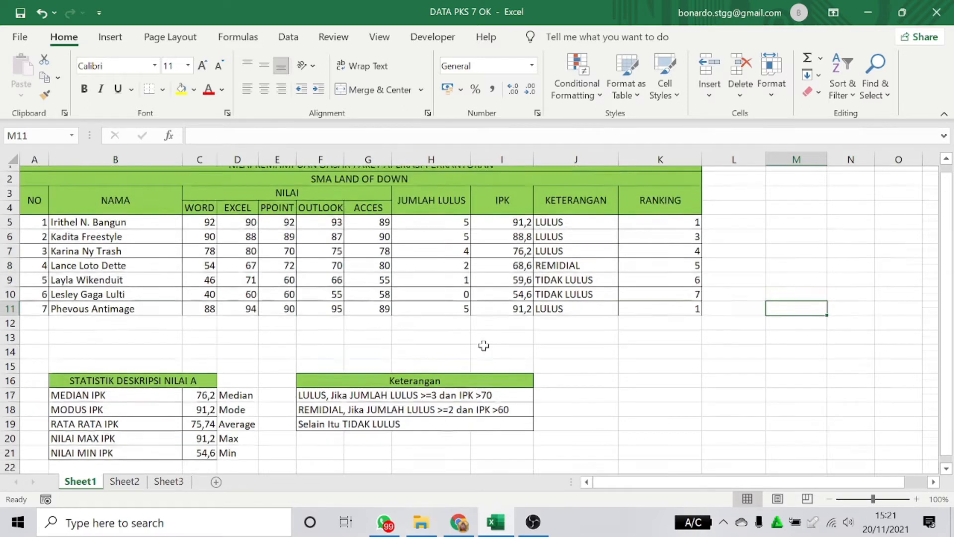
scroll(484, 345, up, 1)
- Clear the contents of the JUMLAH LULUS column in H5:H11
click(444, 230)
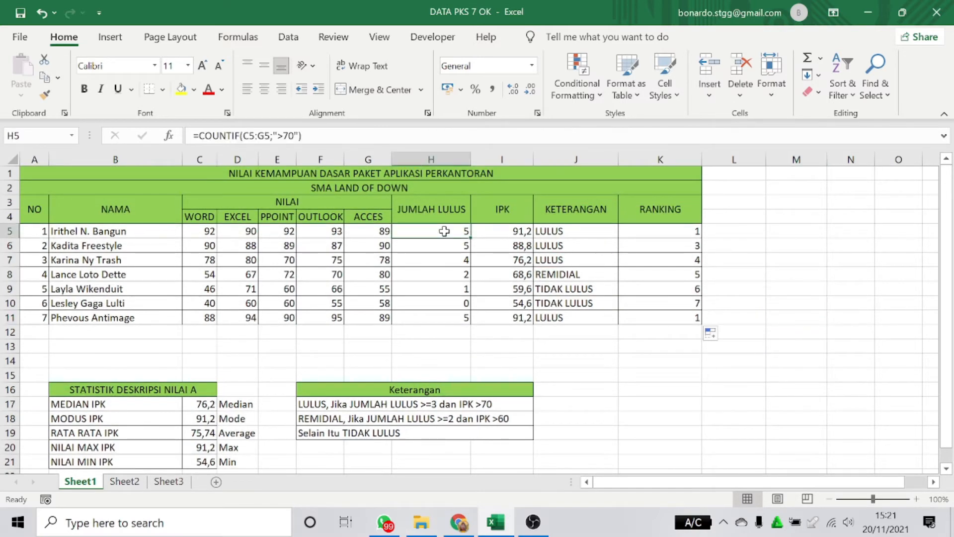
drag(448, 232, 454, 311)
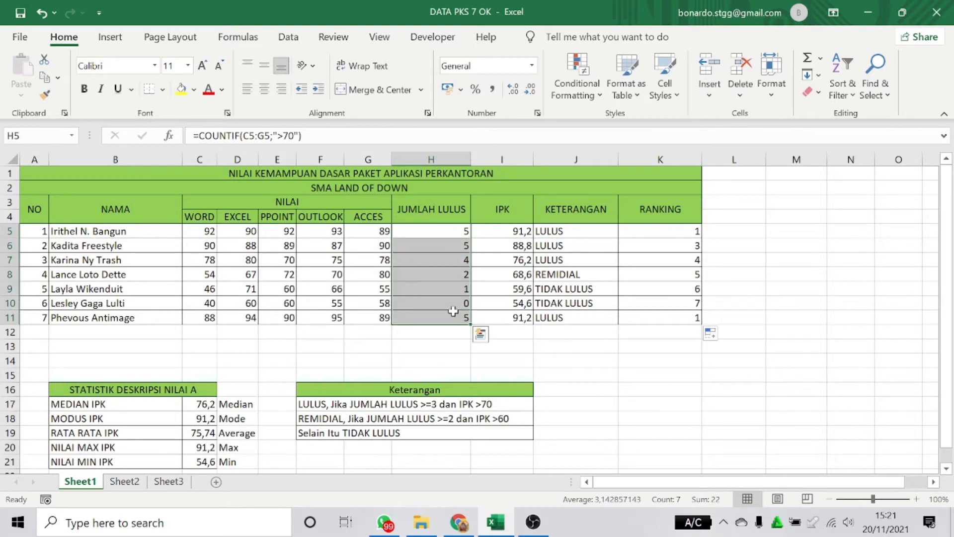
right_click(453, 311)
click(504, 316)
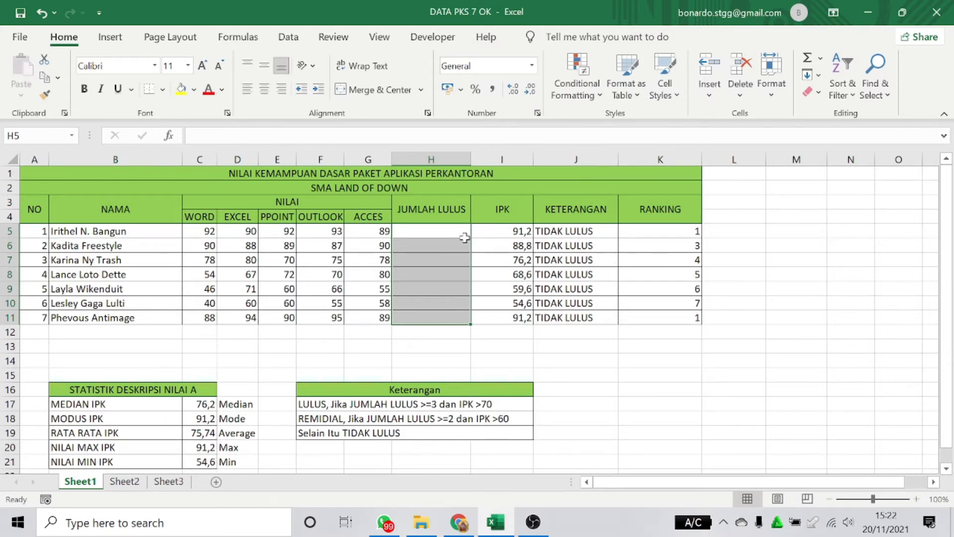
- Enter =COUNTIF(C5:G5;">70") in H5 to count the passed subjects and fill it down to H11
click(410, 232)
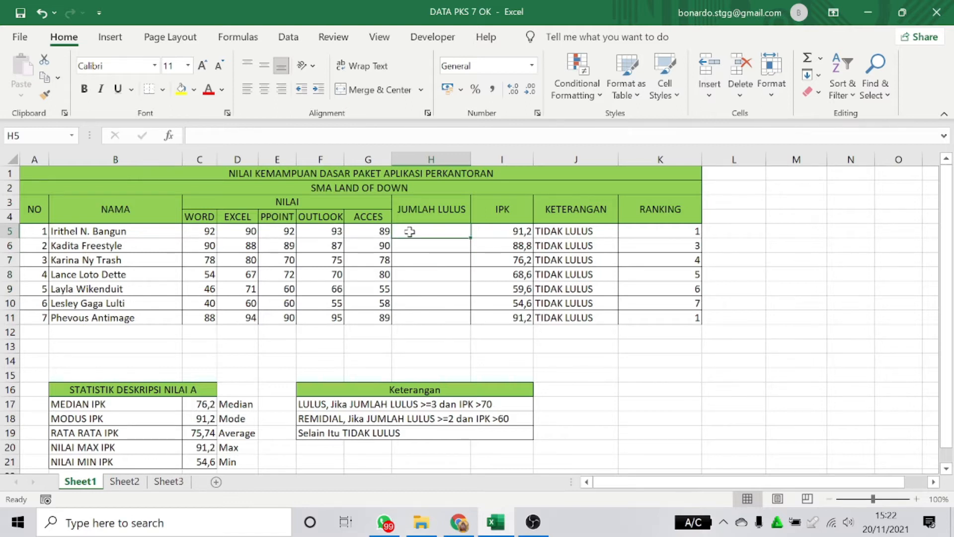
text(=IF)
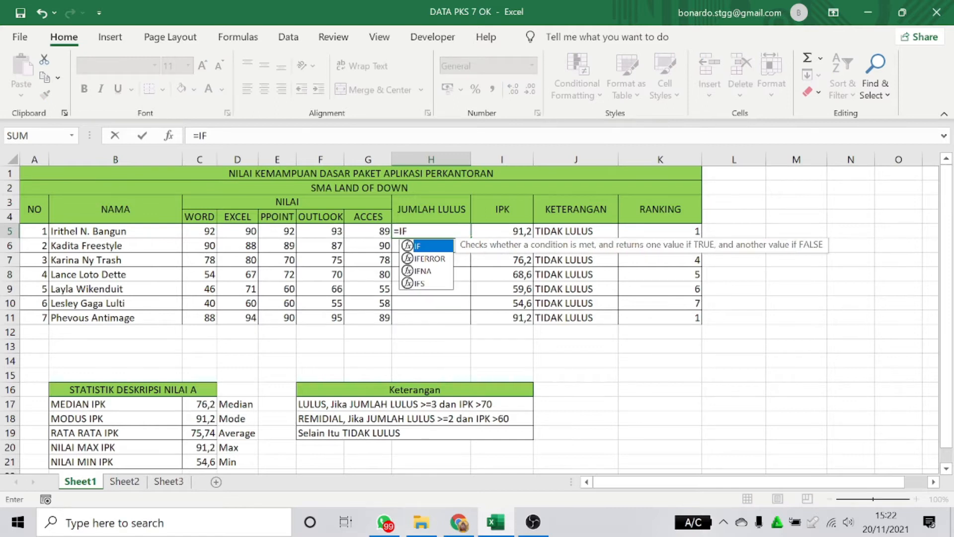
key(BackSpace)
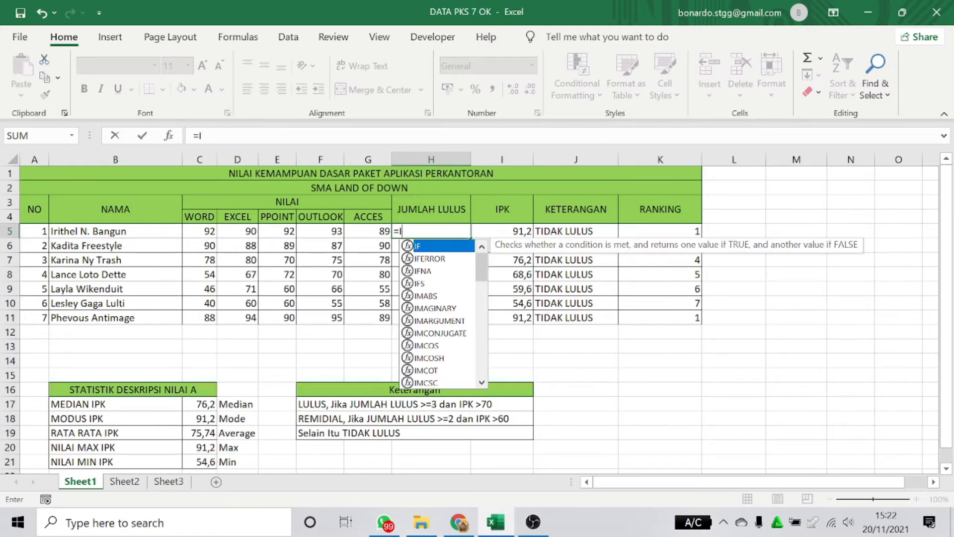
key(BackSpace)
text(COU)
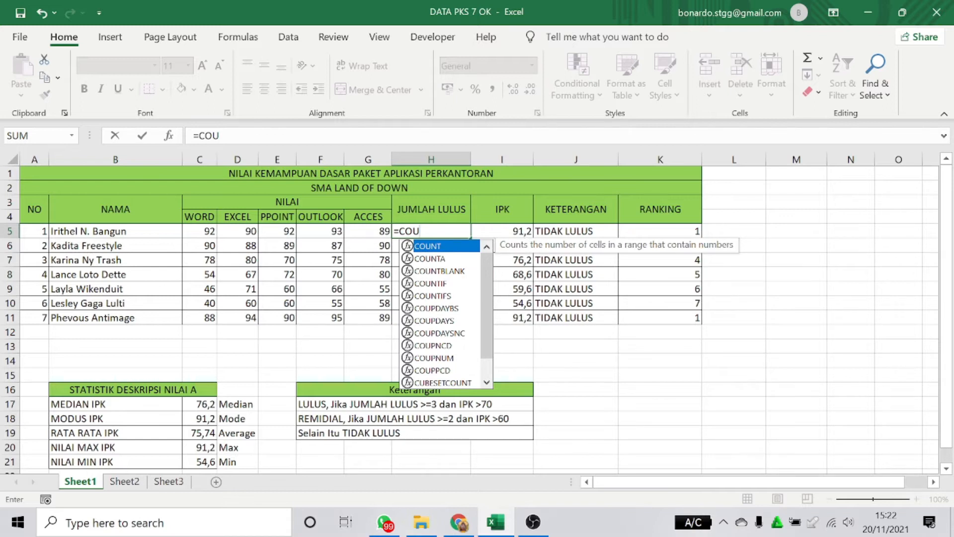
text(T)
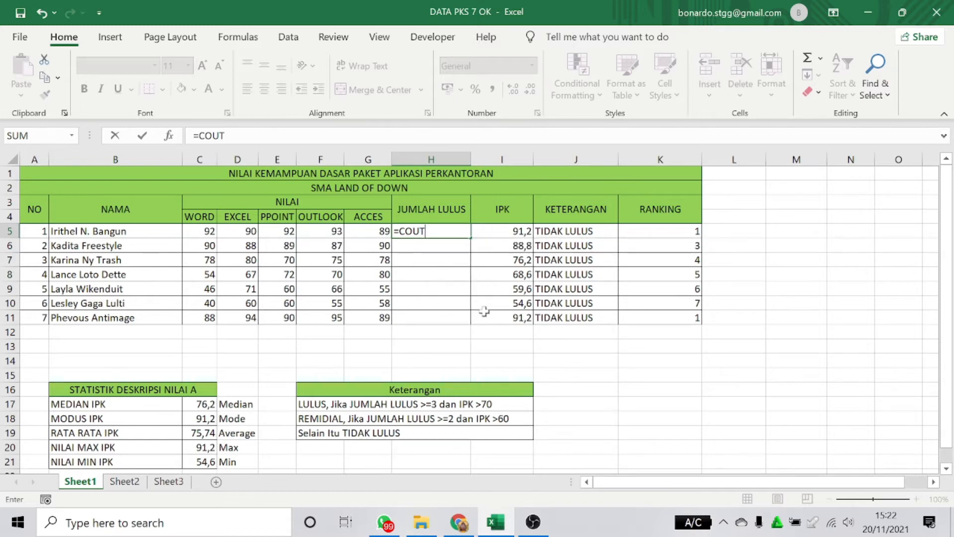
text(IF)
key(BackSpace)
text(NTIF)
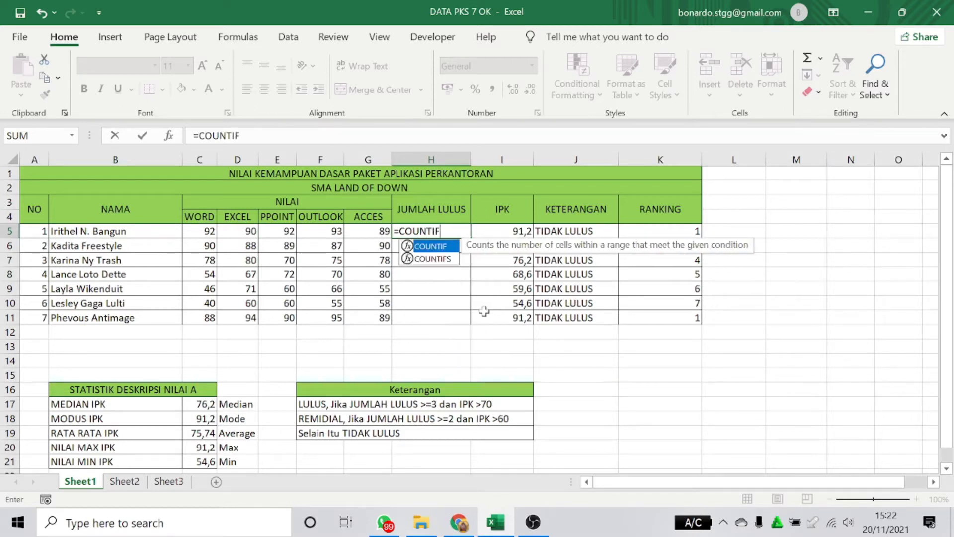
text(()
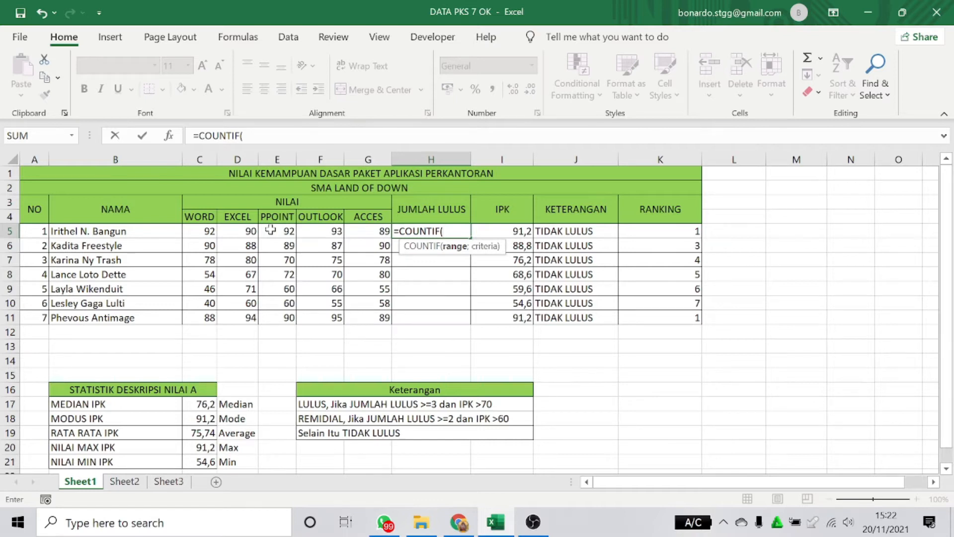
drag(206, 232, 361, 234)
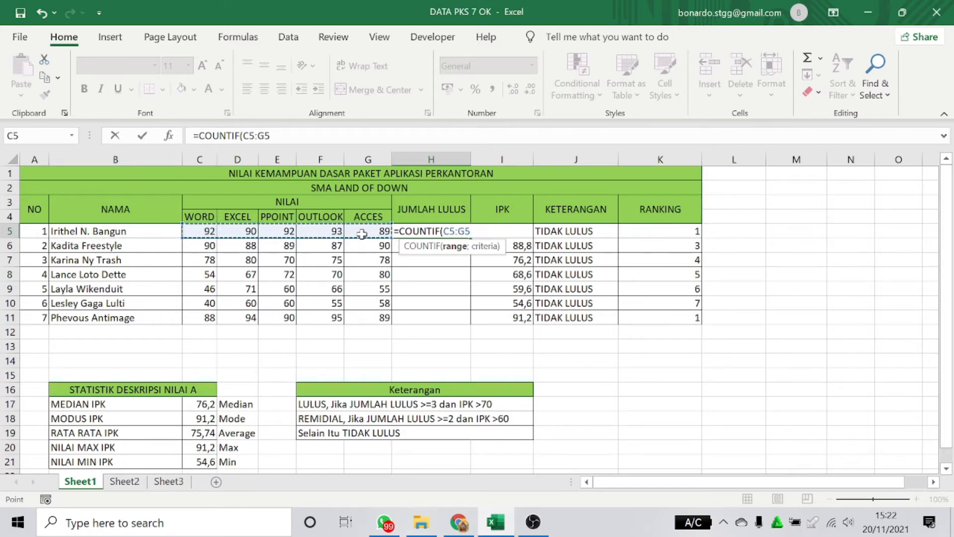
text(;">70)
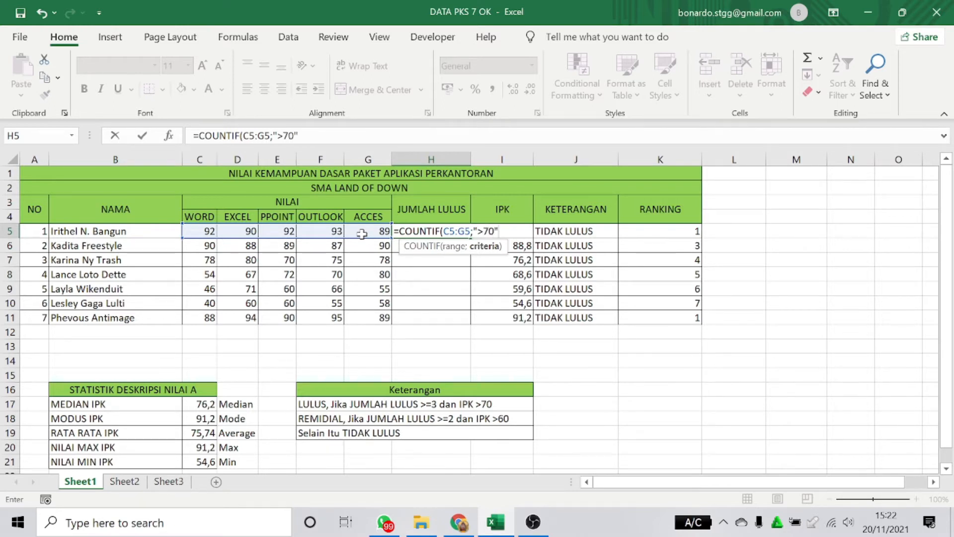
text())
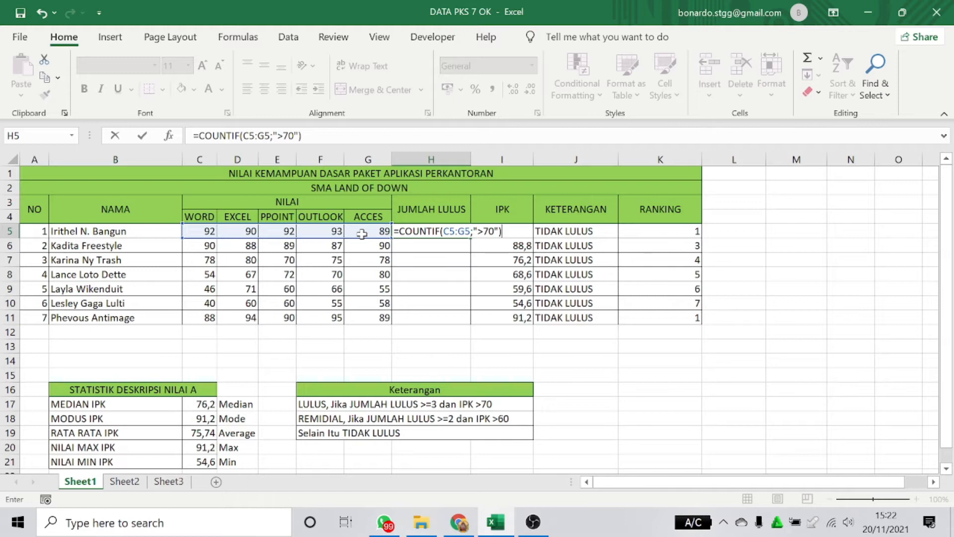
key(Return)
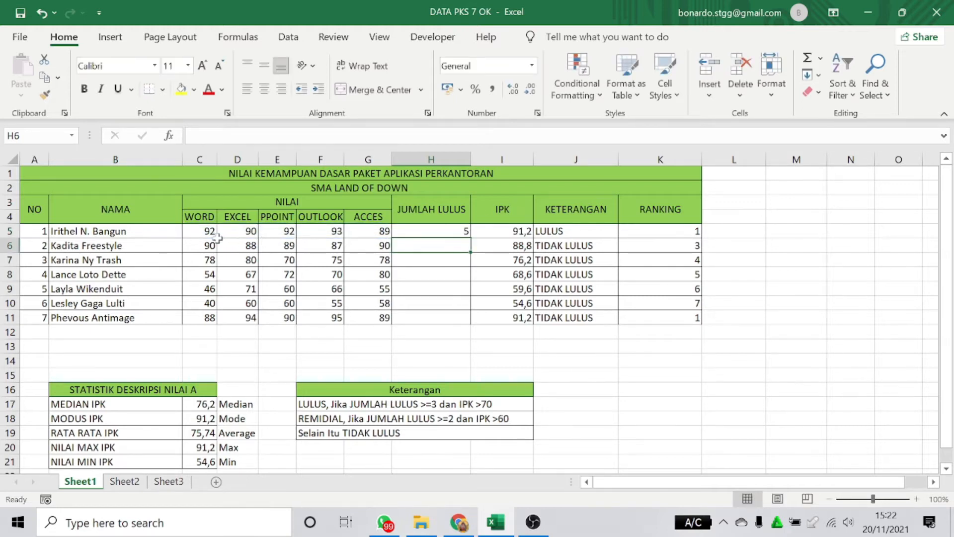
click(454, 234)
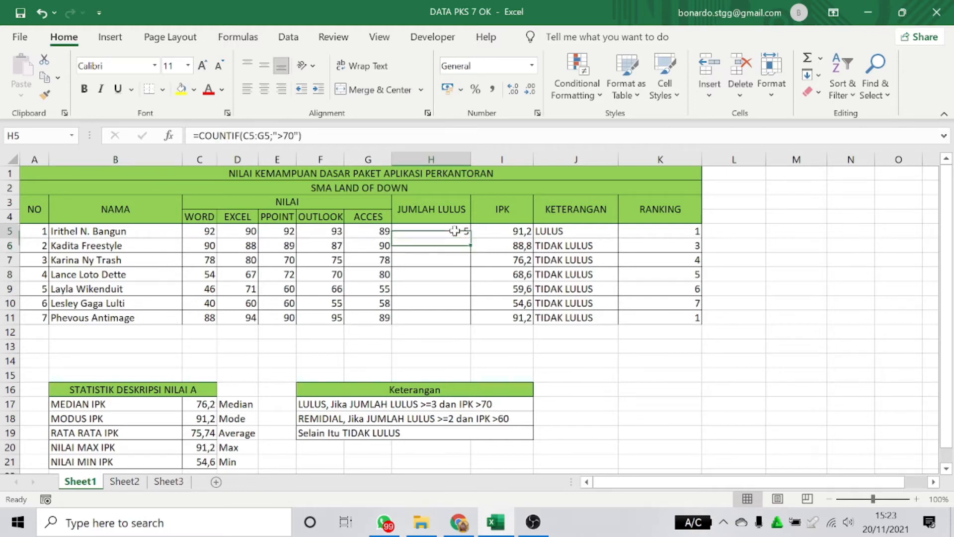
drag(469, 238, 468, 311)
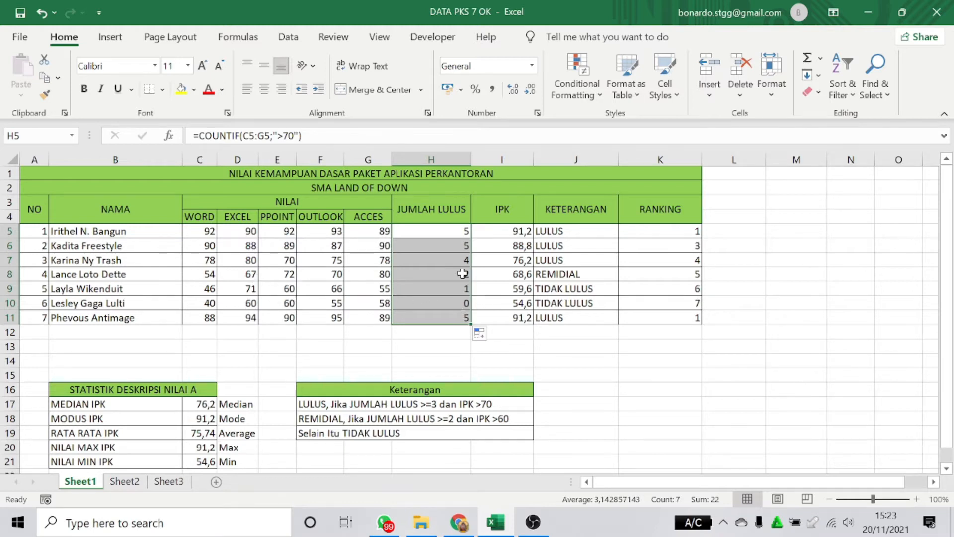
- Clear the contents of the IPK column in I5:I11
click(517, 228)
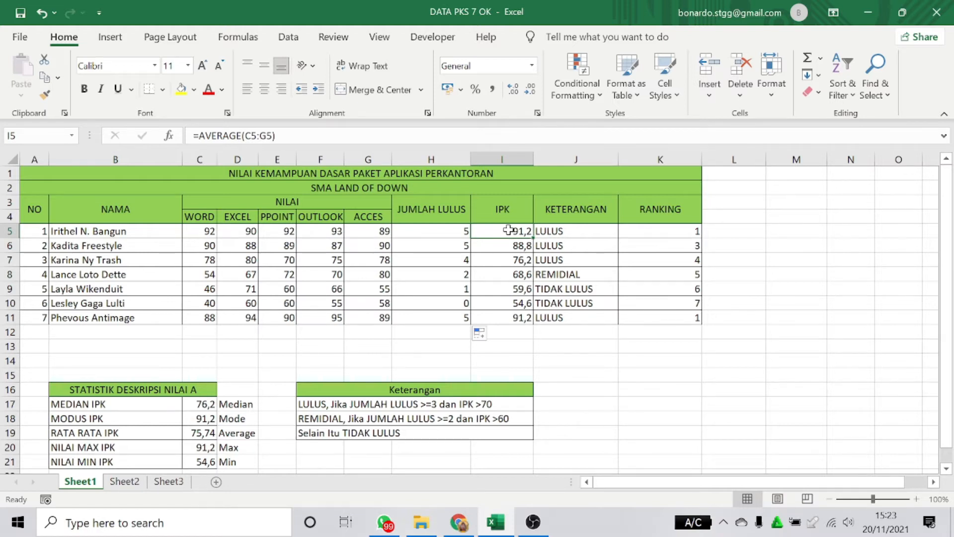
drag(508, 229, 511, 318)
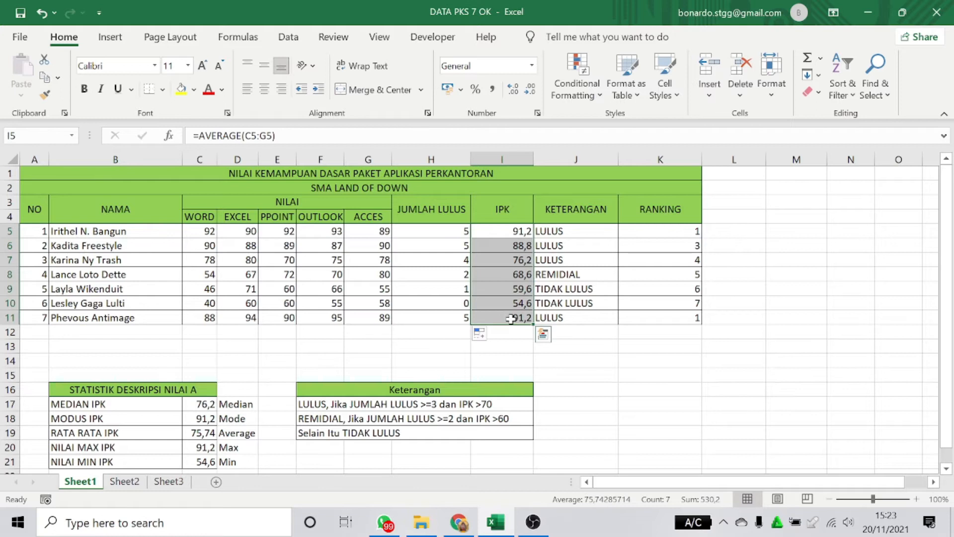
right_click(490, 295)
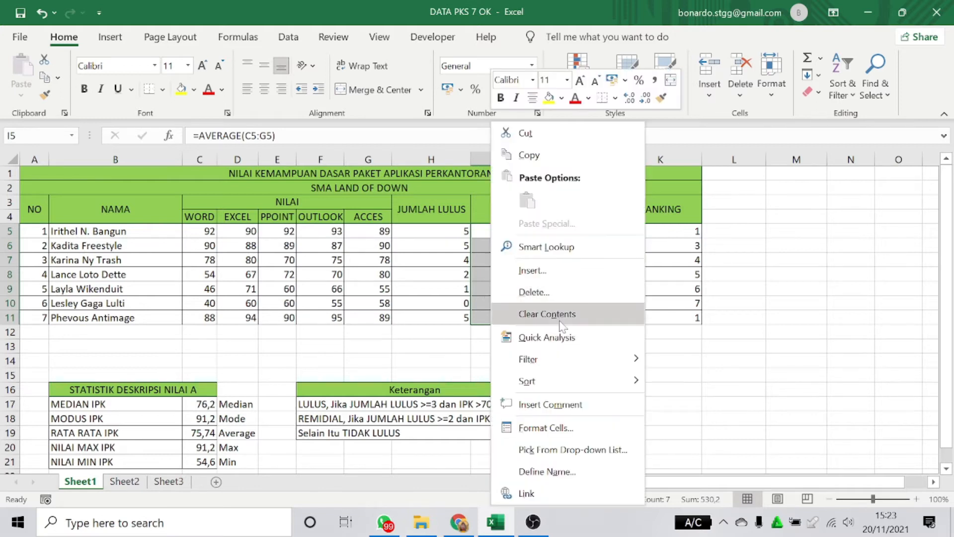
key(Escape)
key(Delete)
- Enter =AVERAGE(C5:G5) in I5 to calculate the IPK and fill it down to I11
click(511, 235)
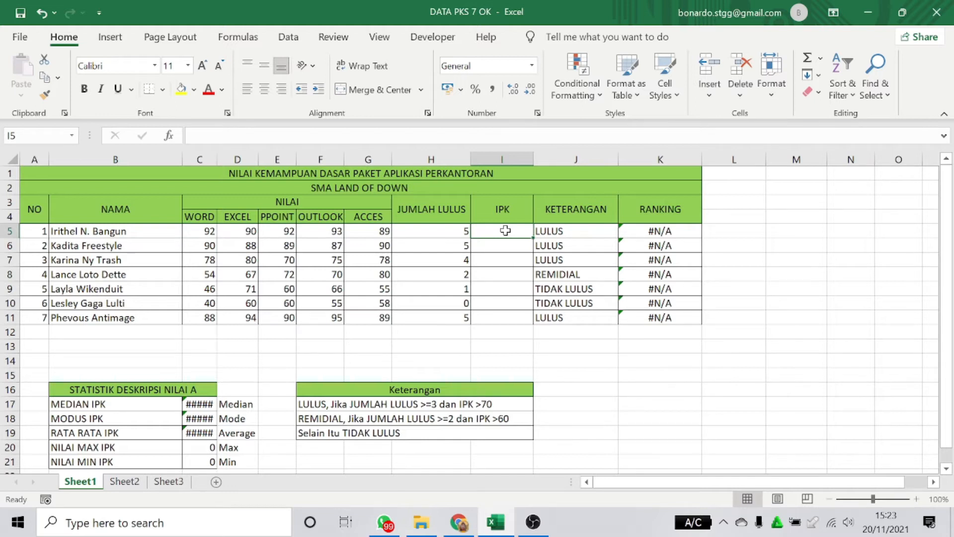
text(=AVE)
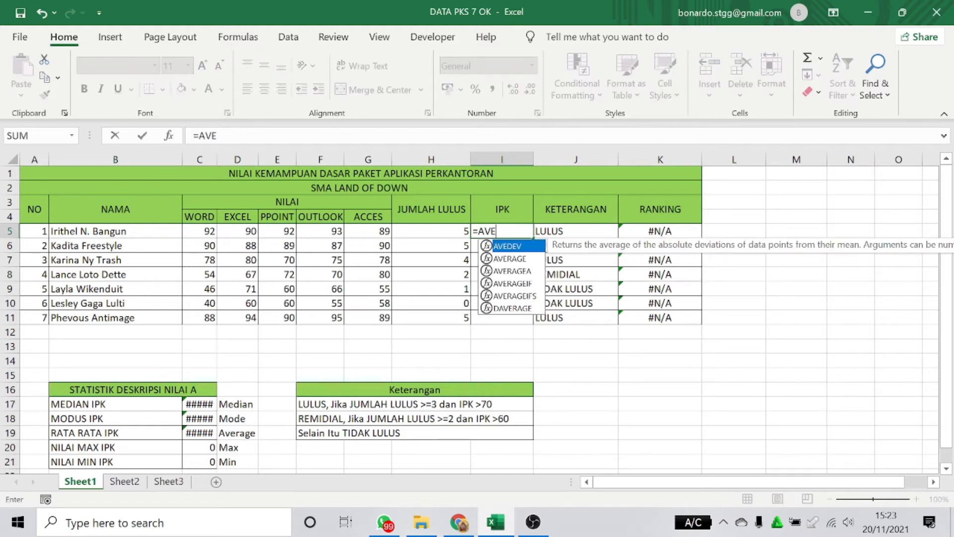
text(RAGE)
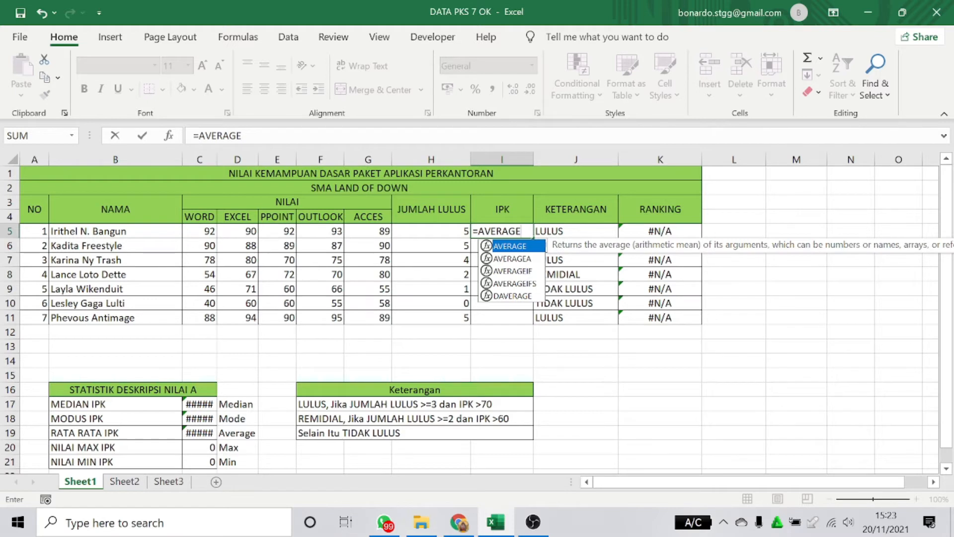
text(()
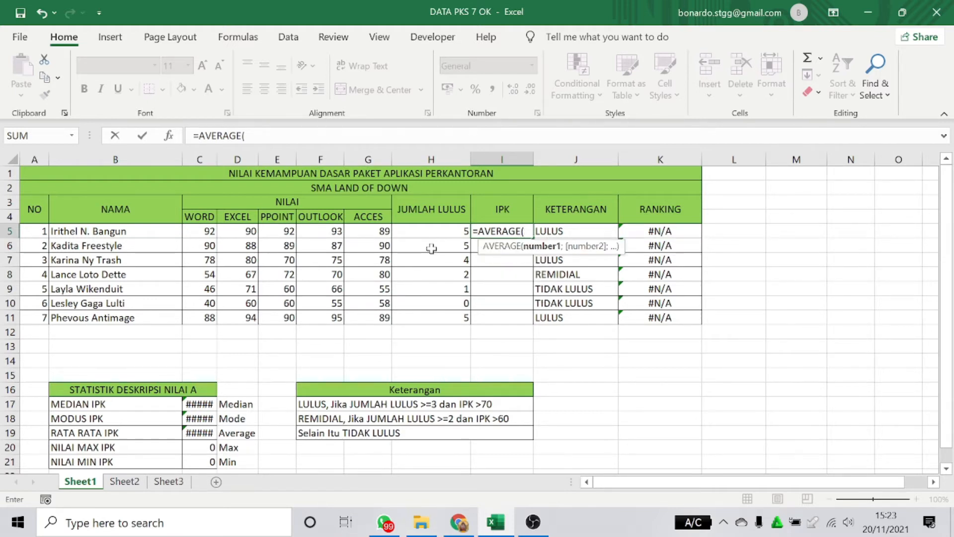
click(204, 231)
drag(203, 231, 356, 230)
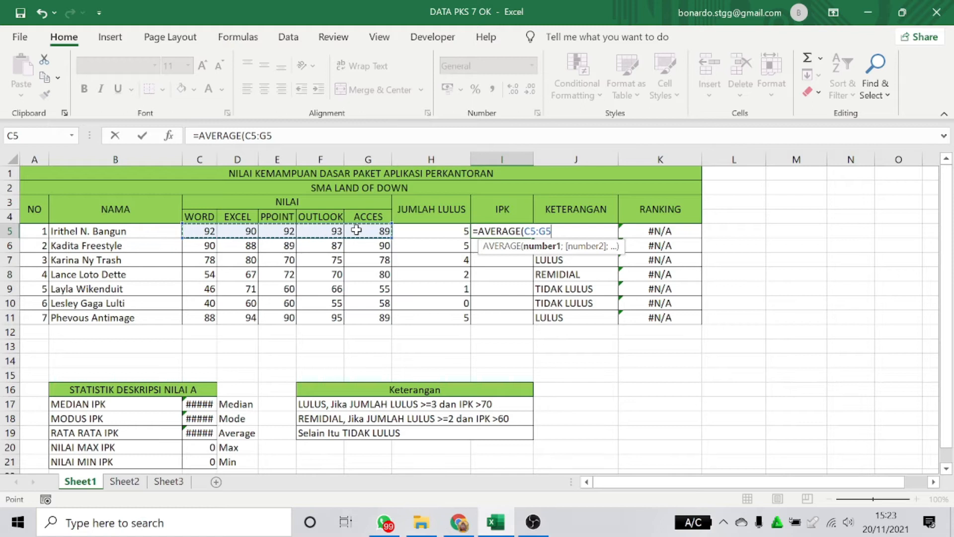
text())
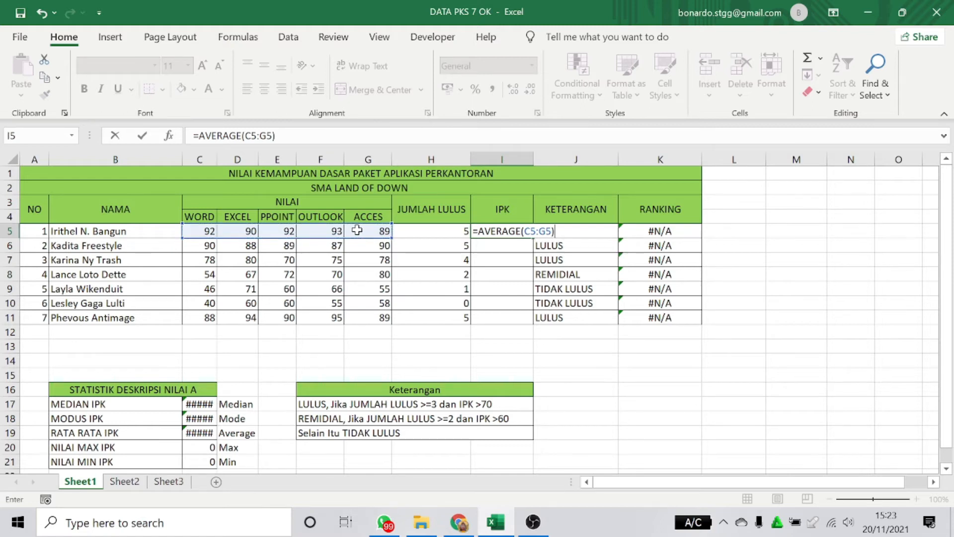
key(Return)
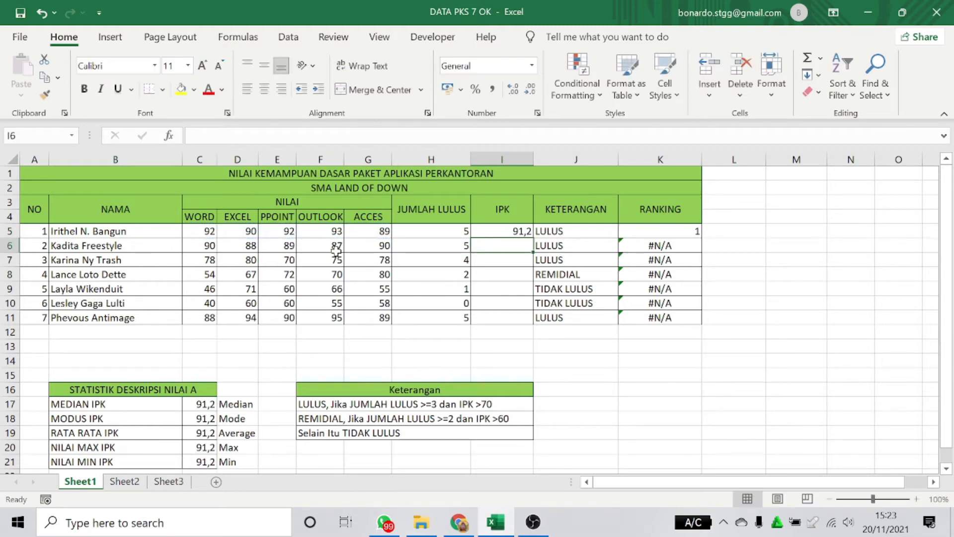
click(505, 233)
drag(531, 237, 529, 321)
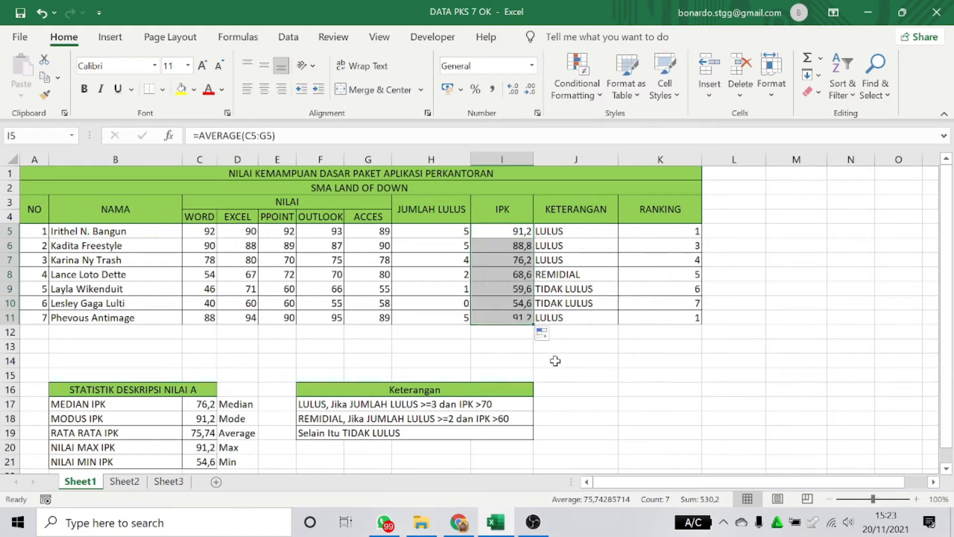
- Clear the contents of the KETERANGAN column in J5:J11
click(571, 386)
click(590, 230)
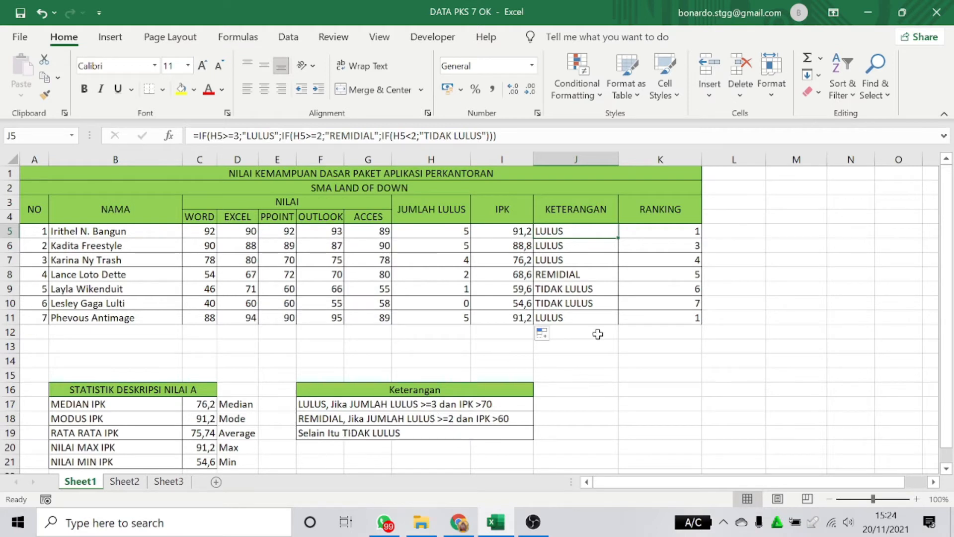
drag(581, 231, 577, 318)
right_click(577, 318)
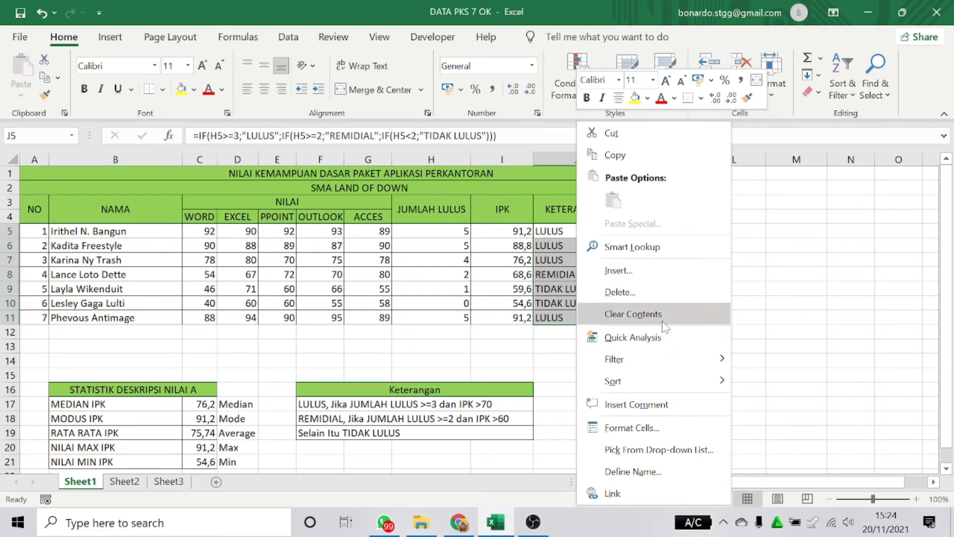
click(662, 321)
- Begin the KETERANGAN formula in J5 with =IF(H5>=3;"LULUS"; as its first condition
click(602, 235)
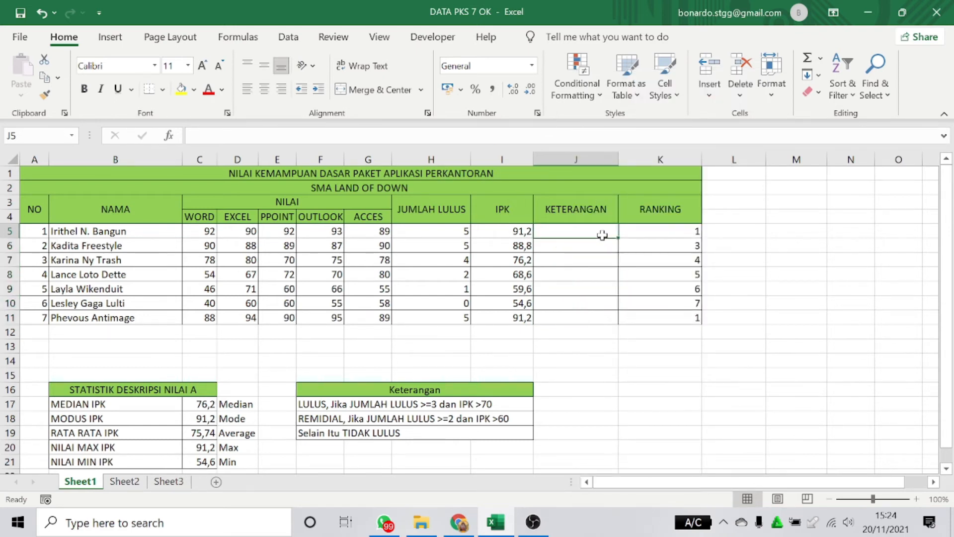
text(=)
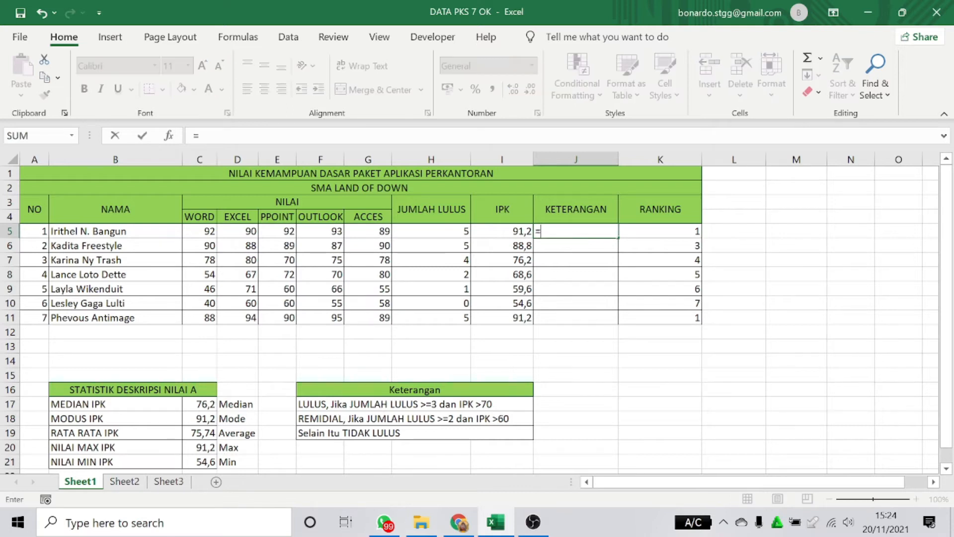
text(IF()
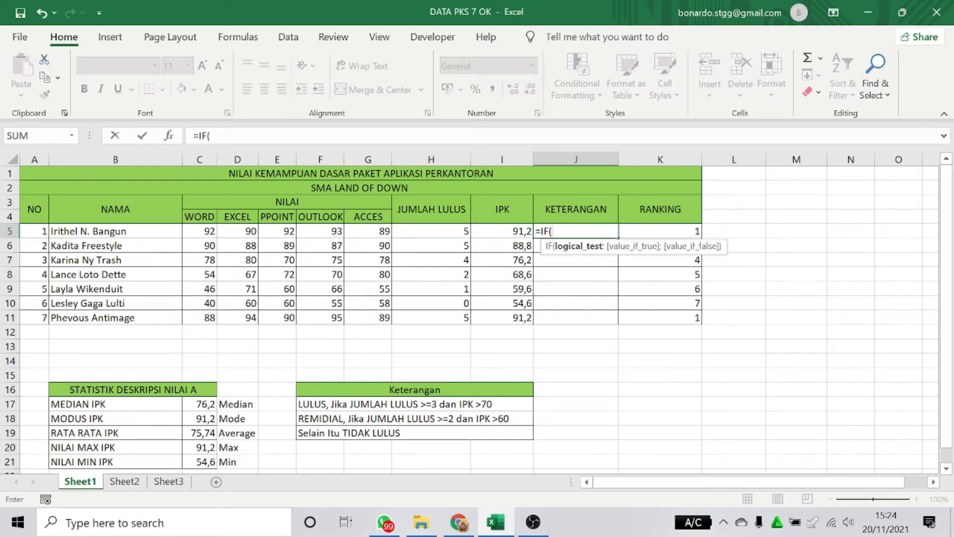
click(433, 232)
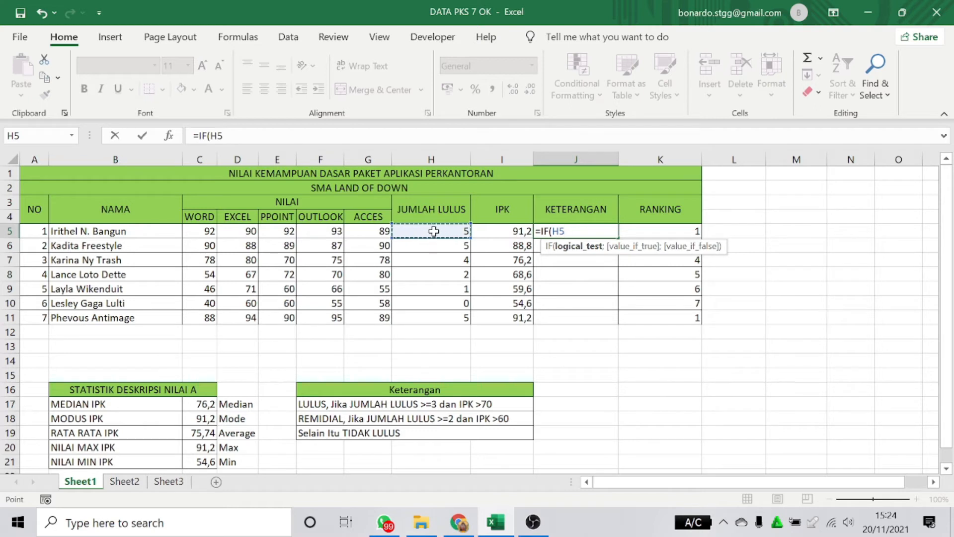
text(>=3)
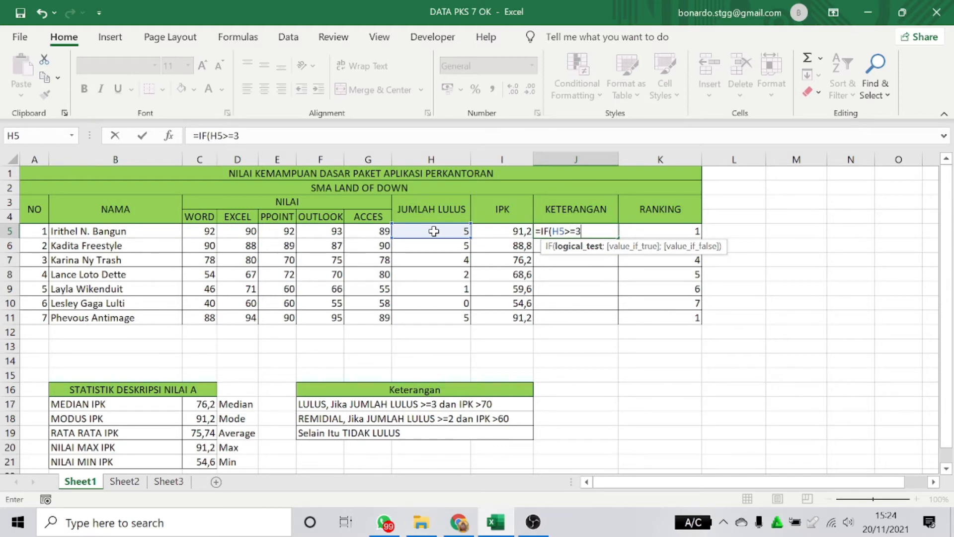
text(;)
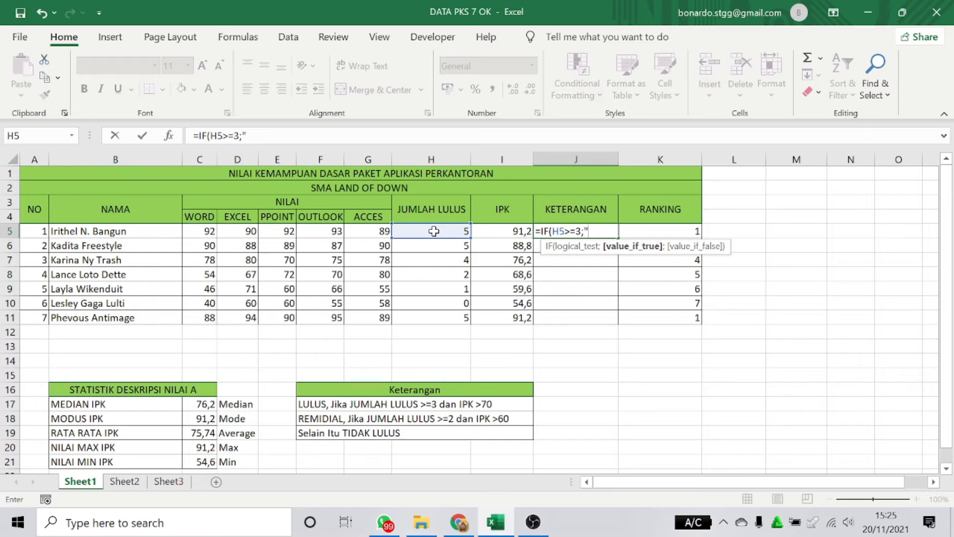
text("LULUS")
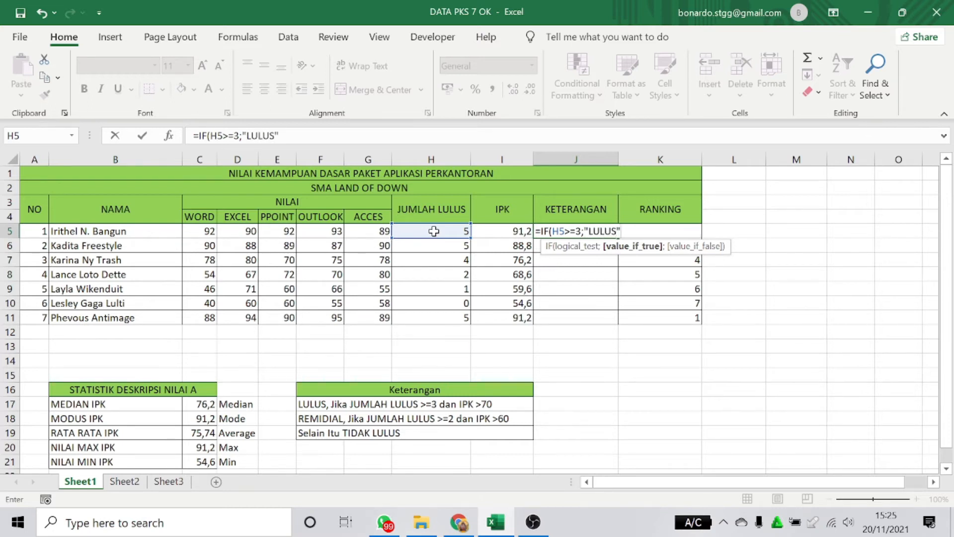
text(;)
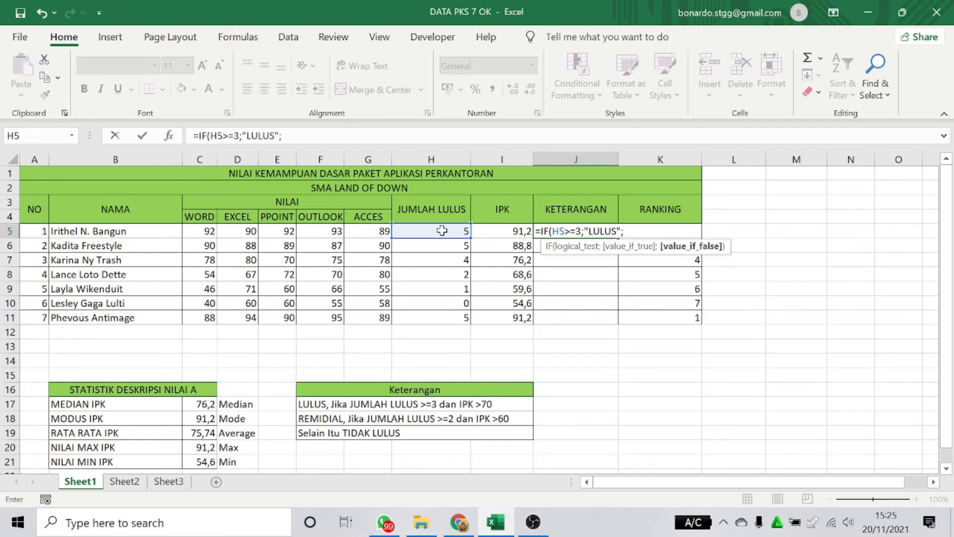
- Extend the J5 formula with a nested IF(H5>=2;"REMIDIAL"; as the second condition
text(IF)
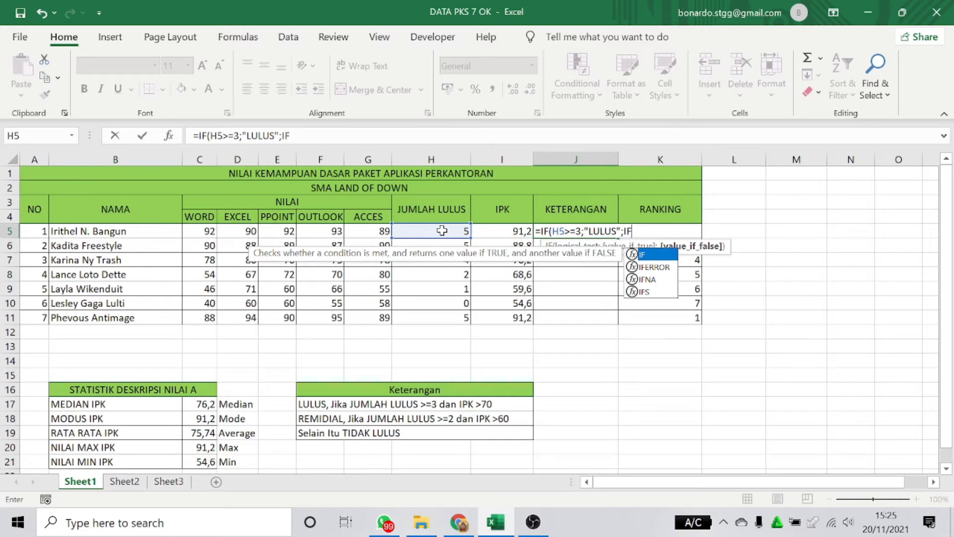
text(()
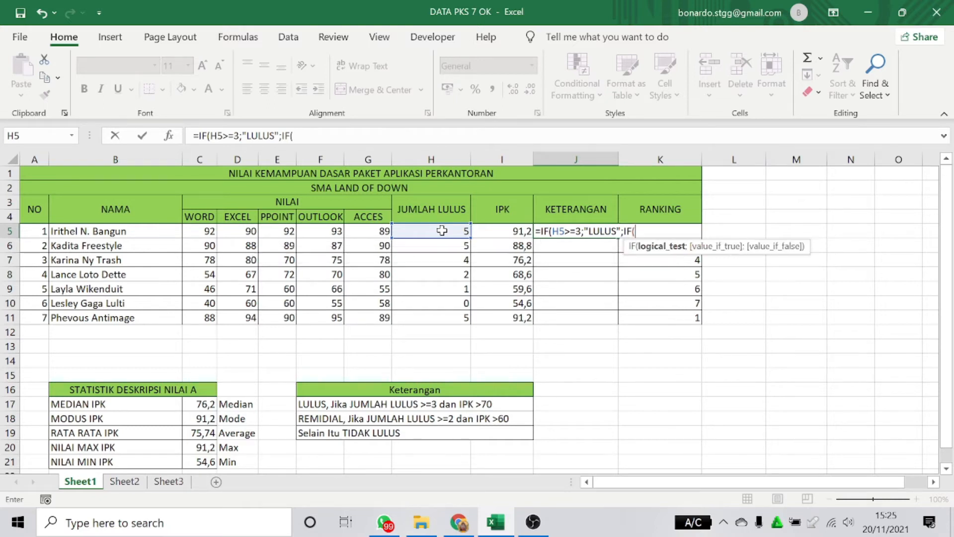
click(442, 230)
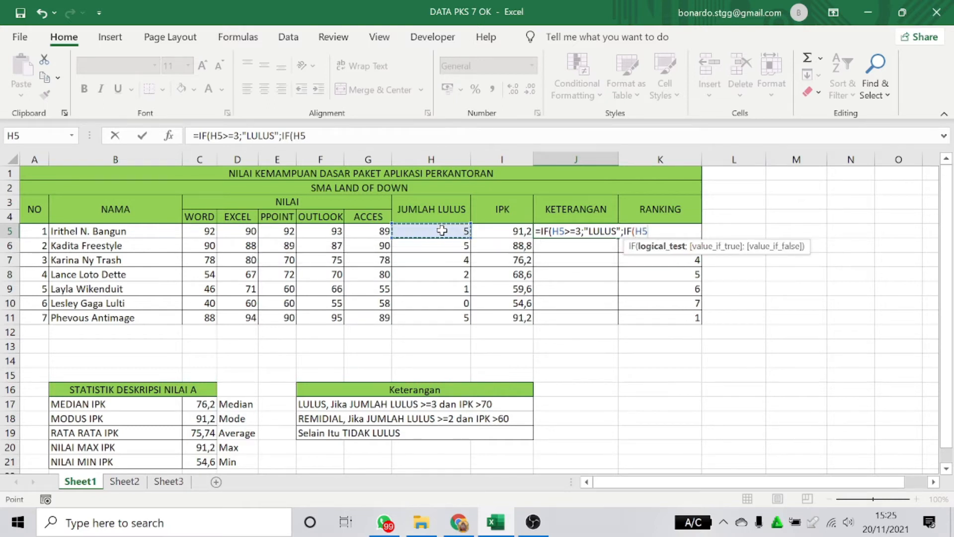
text(>=2)
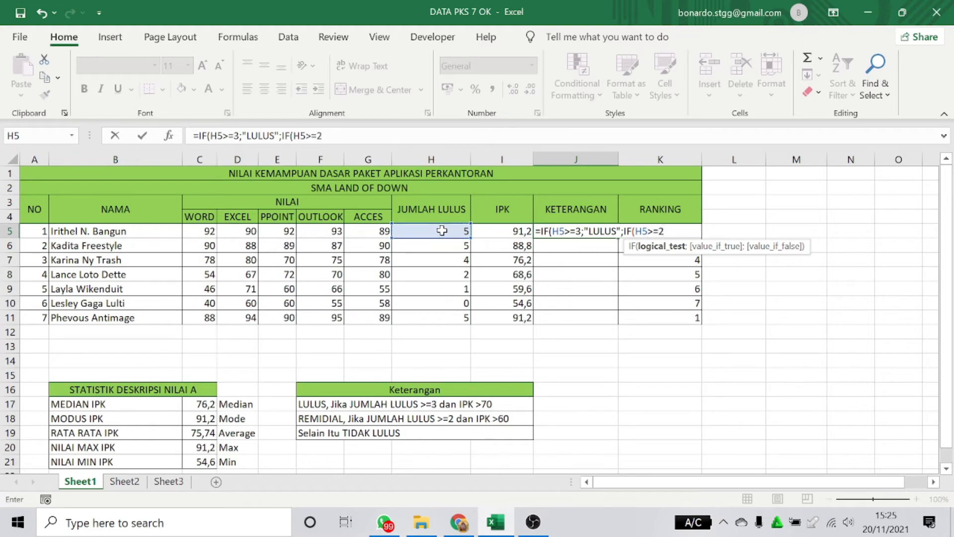
text(;)
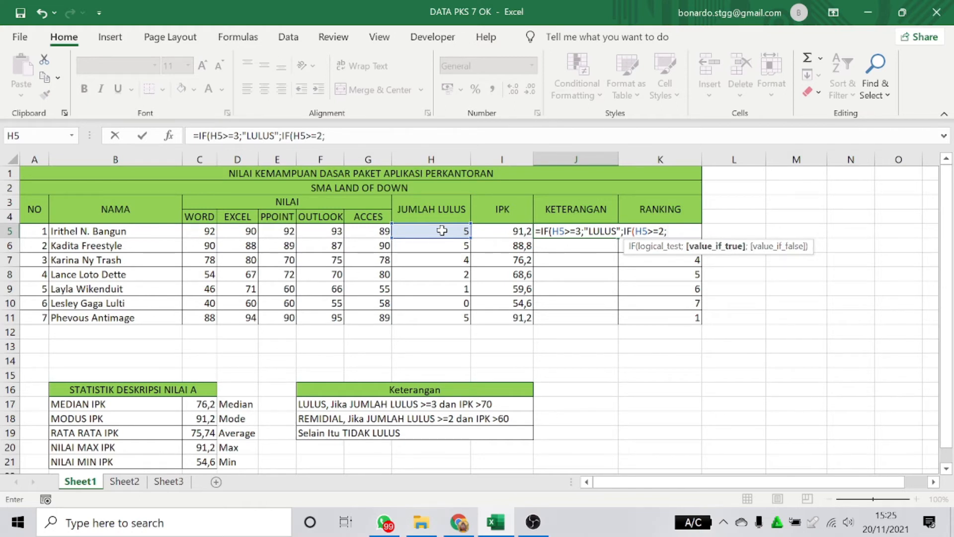
text("REMIDIAL)
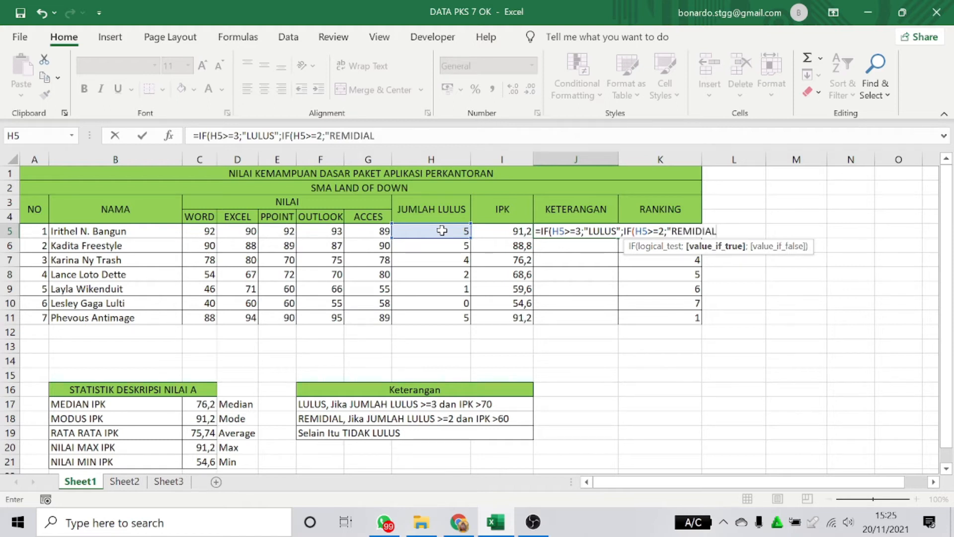
text(";)
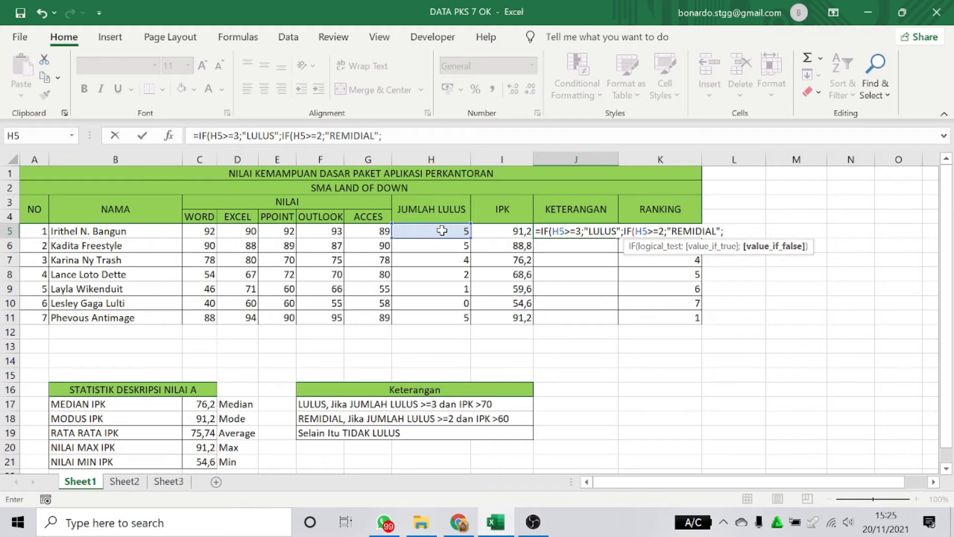
- Complete the J5 formula with IF(H5<2;"TIDAK LULUS"))) and fill it down to J11
text(IF)
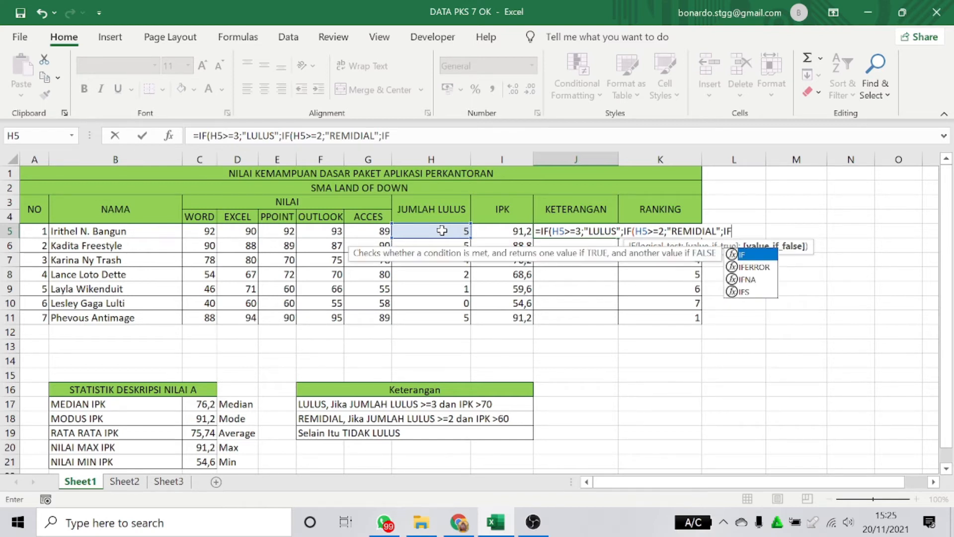
text(()
click(441, 230)
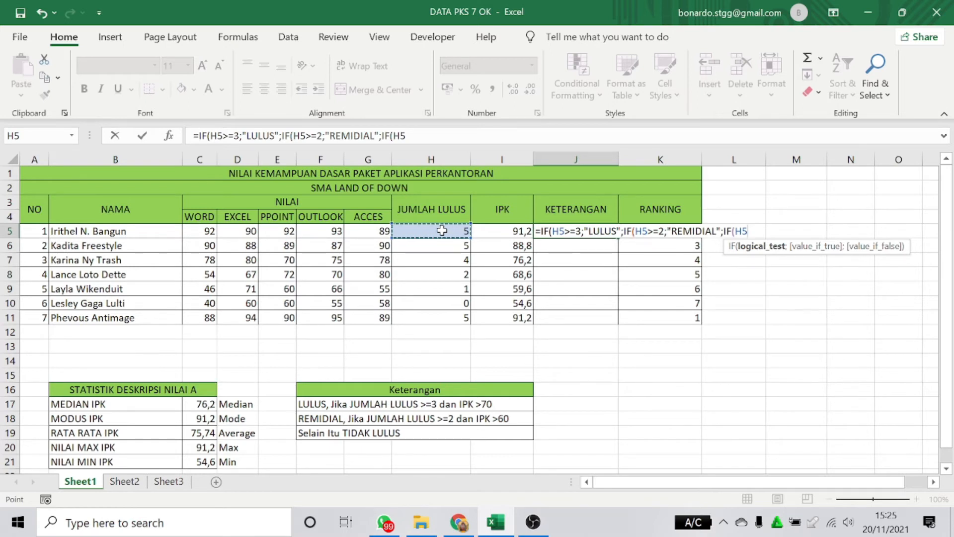
text(<2;)
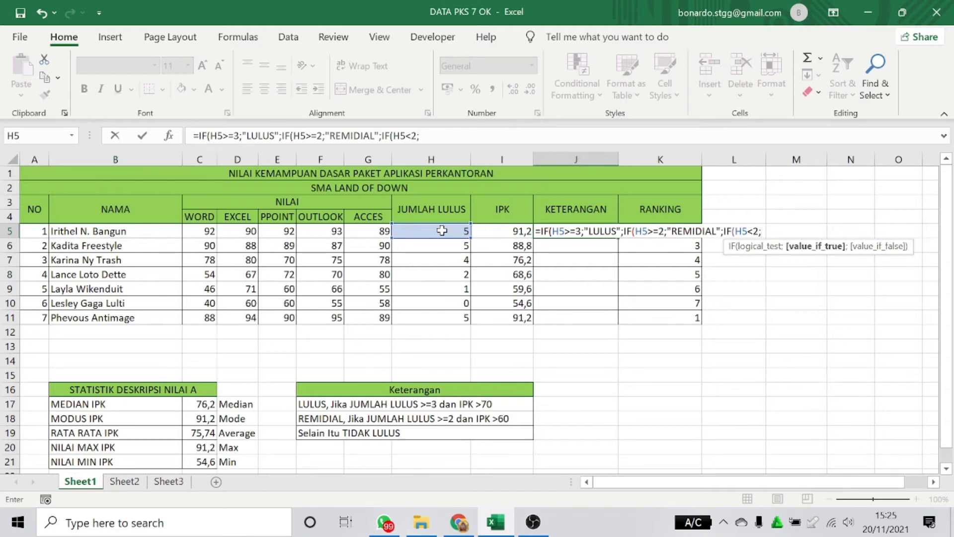
text("TIDAK LULUS)
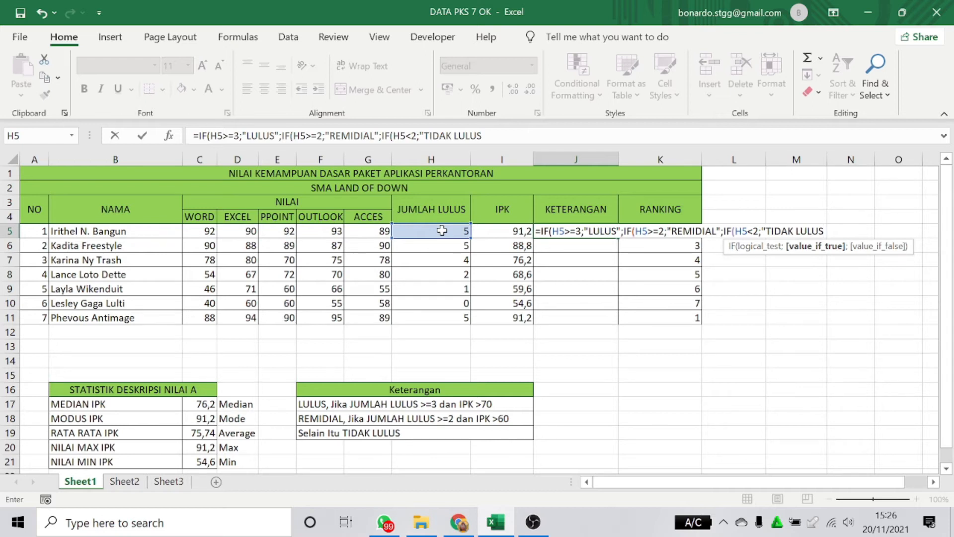
text("))))
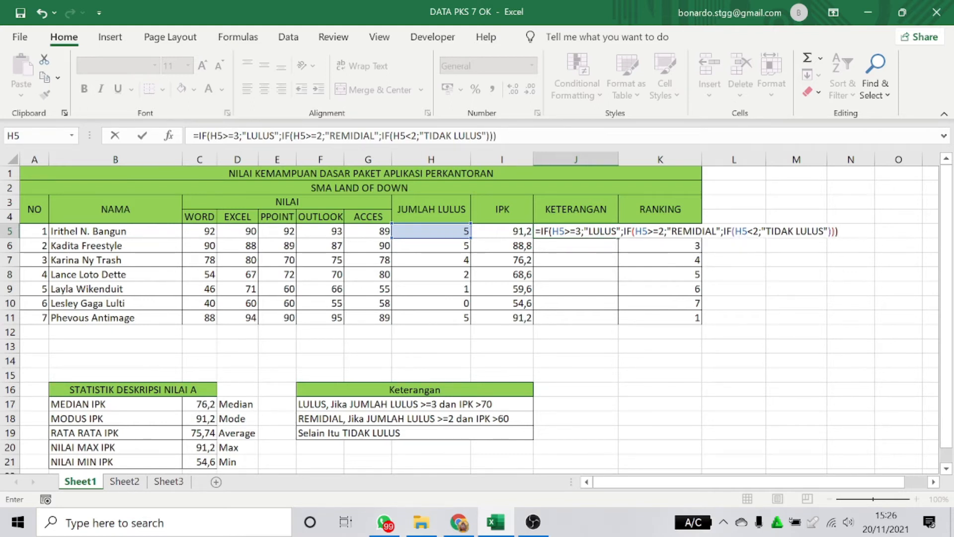
key(Return)
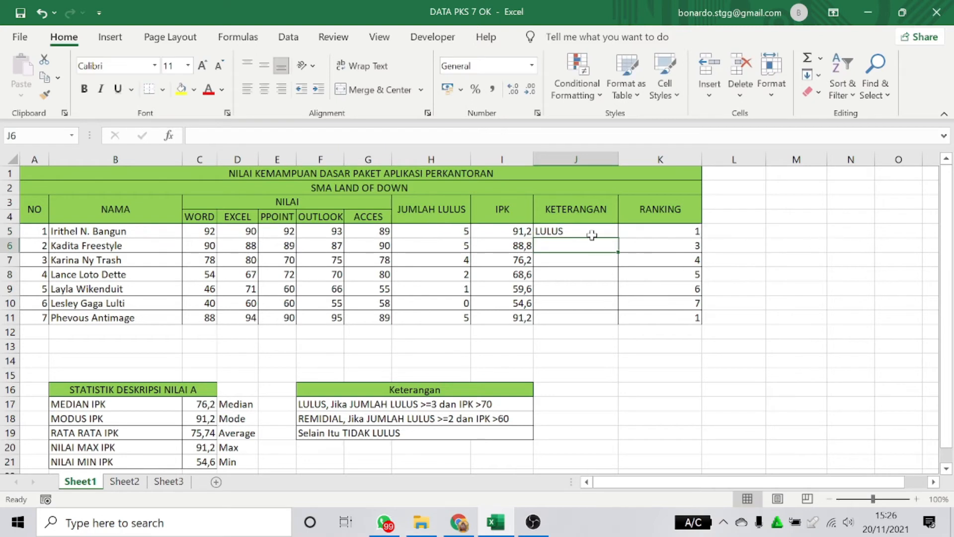
click(592, 235)
drag(618, 238, 620, 318)
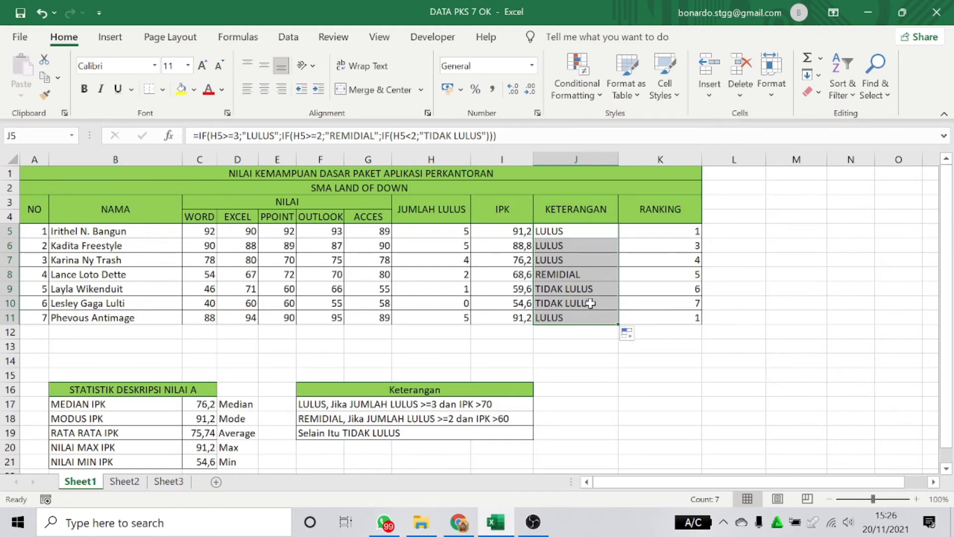
- Clear the contents of the RANKING column in K5:K11 and select K5
click(686, 229)
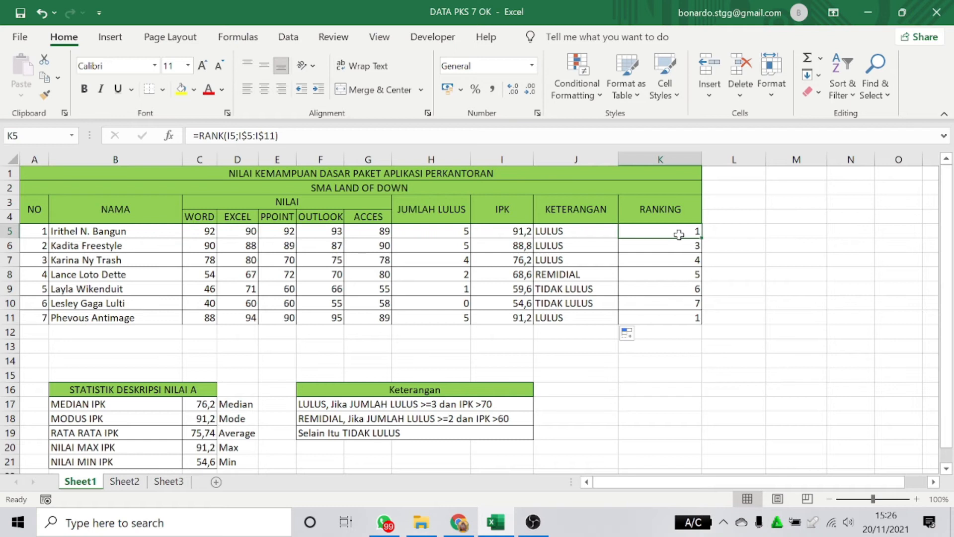
drag(679, 235, 671, 319)
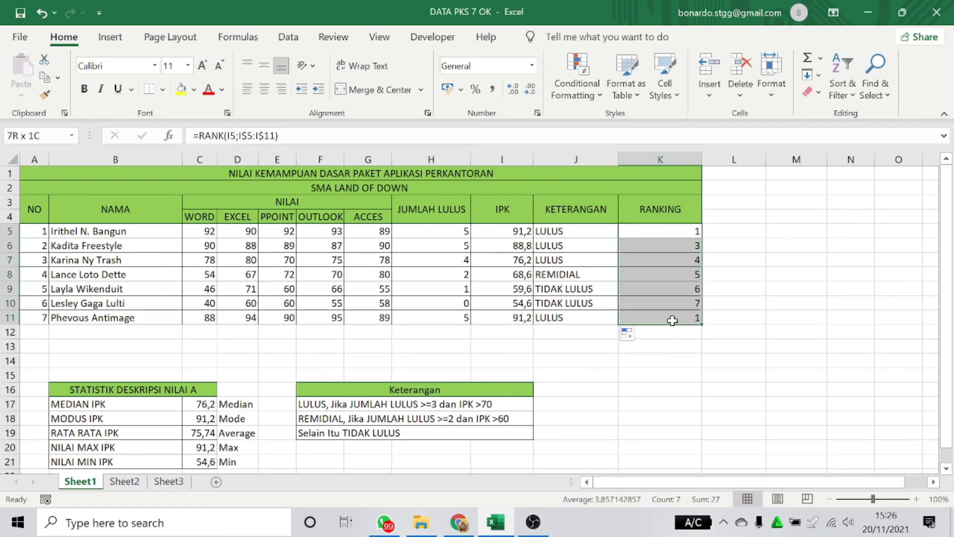
right_click(672, 319)
click(729, 314)
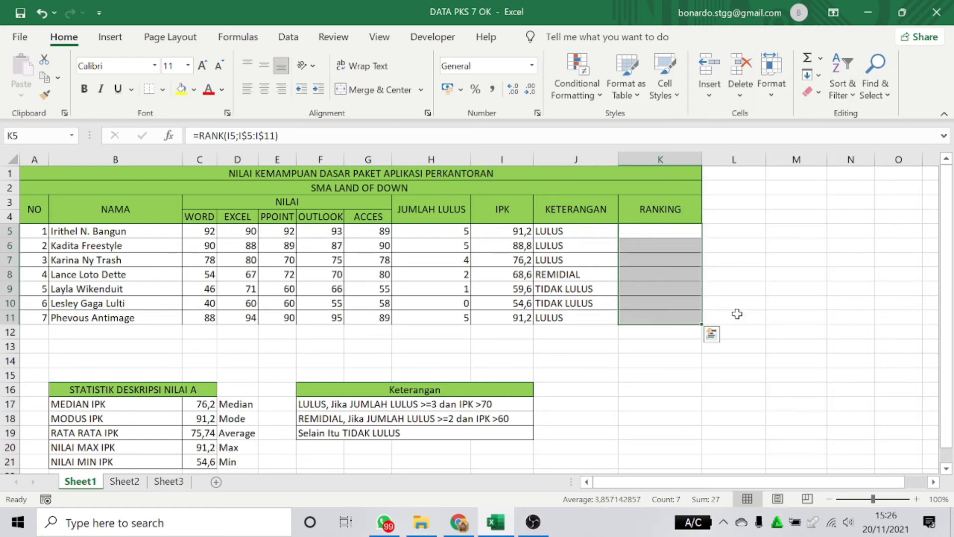
click(667, 233)
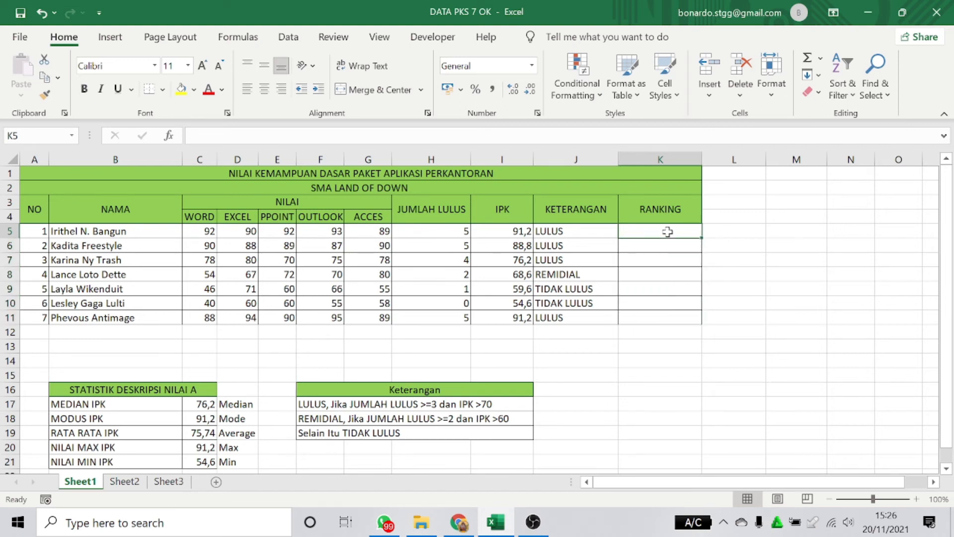
text(RANK)
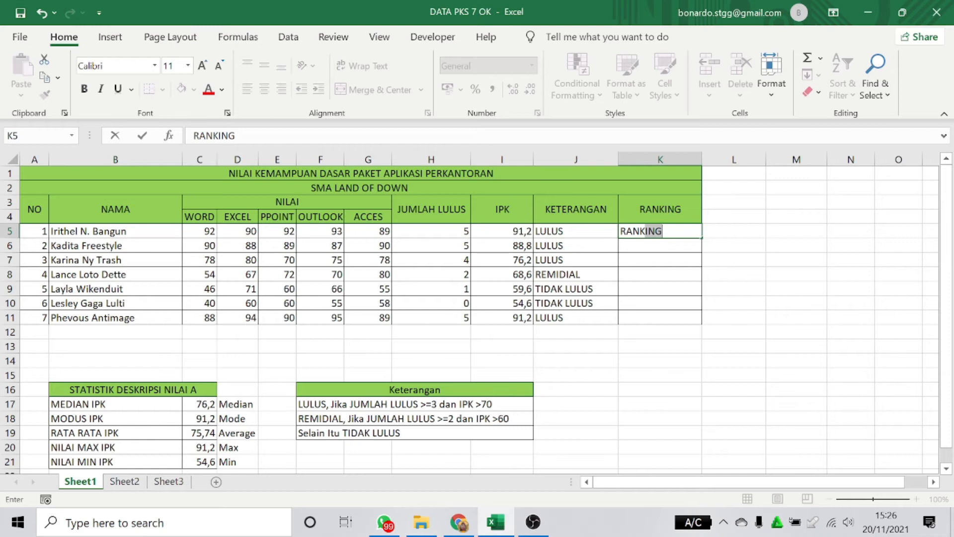
key(BackSpace)
key(BackSpace)
key(BackSpace)
key(BackSpace)
key(BackSpace)
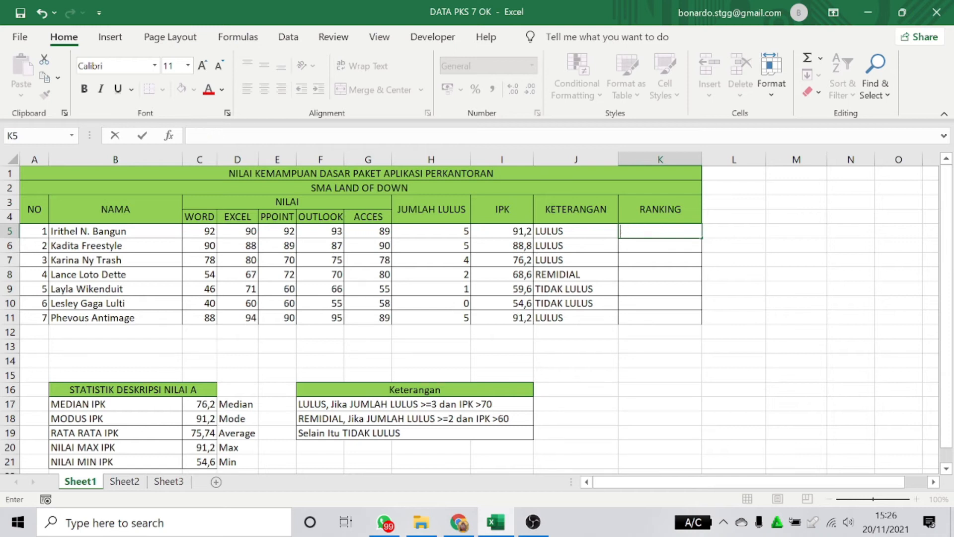
- Enter =RANK(I5;I5:I11) in K5 to rank the IPK values and fill it down to K11
text(=RANK)
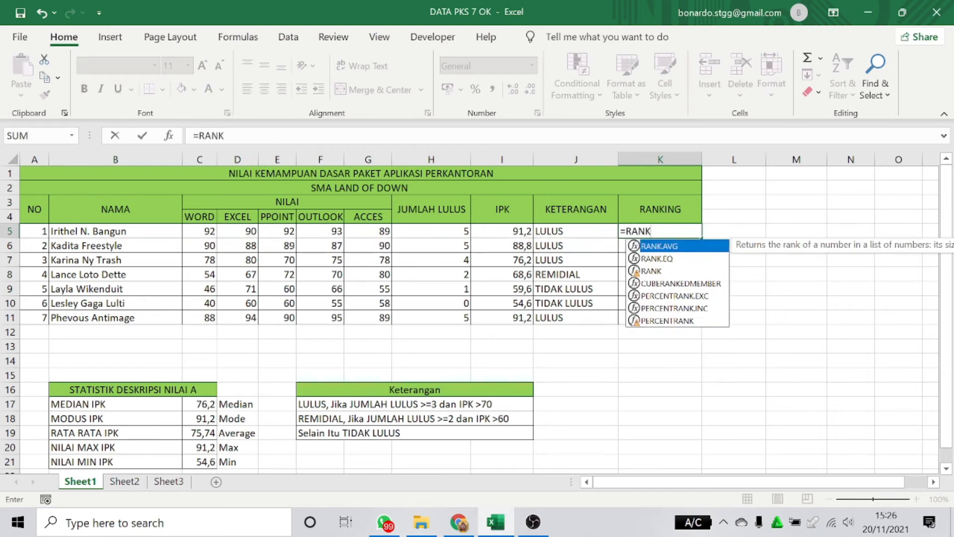
text(()
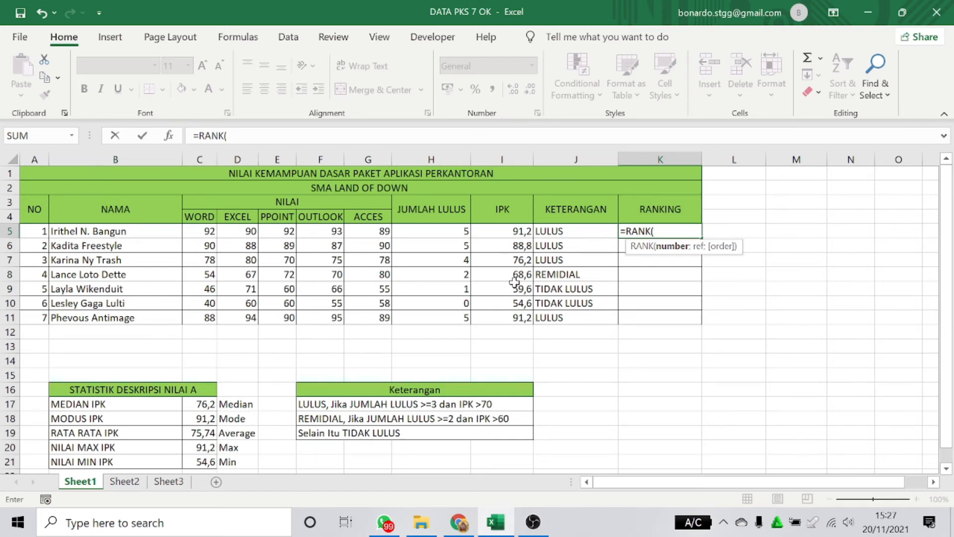
click(517, 231)
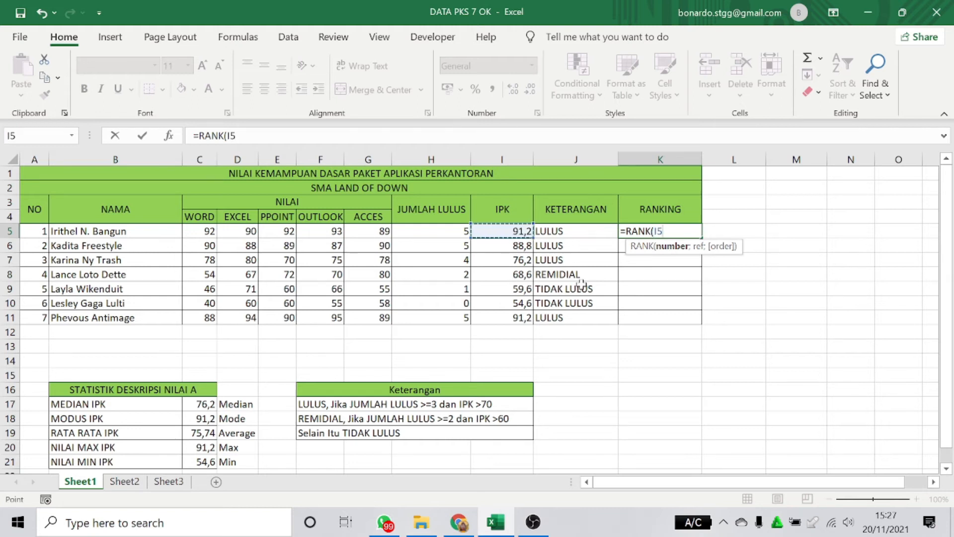
text(:I)
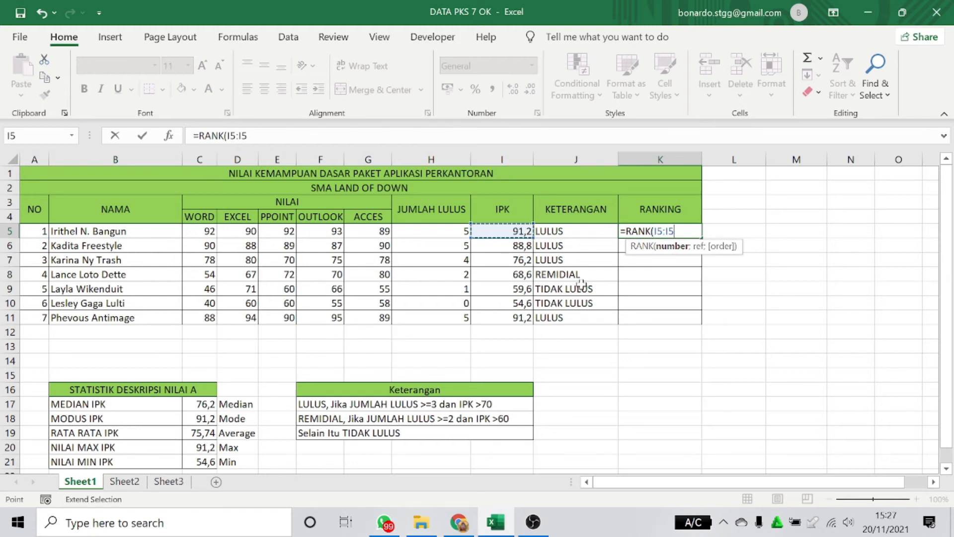
key(BackSpace)
key(BackSpace)
text(;)
drag(522, 232, 528, 316)
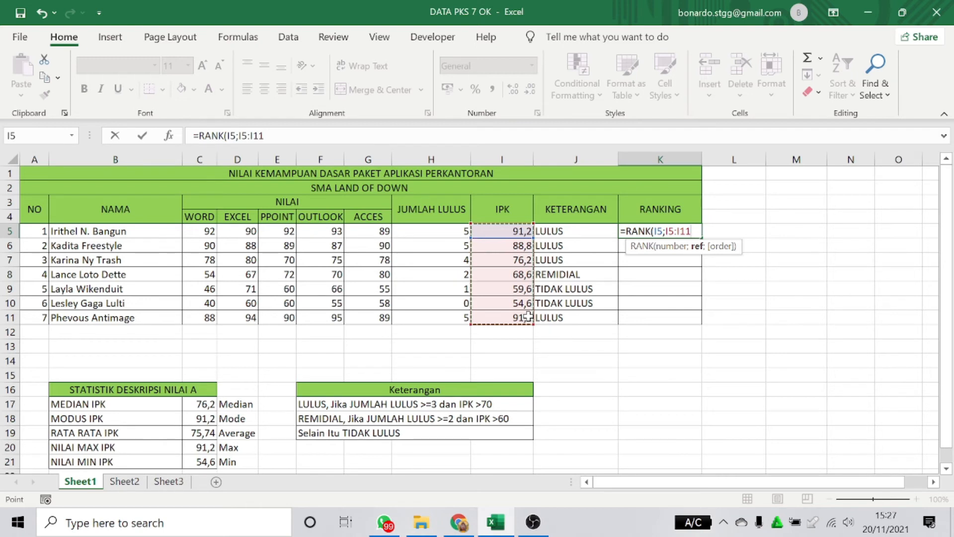
text())
key(Return)
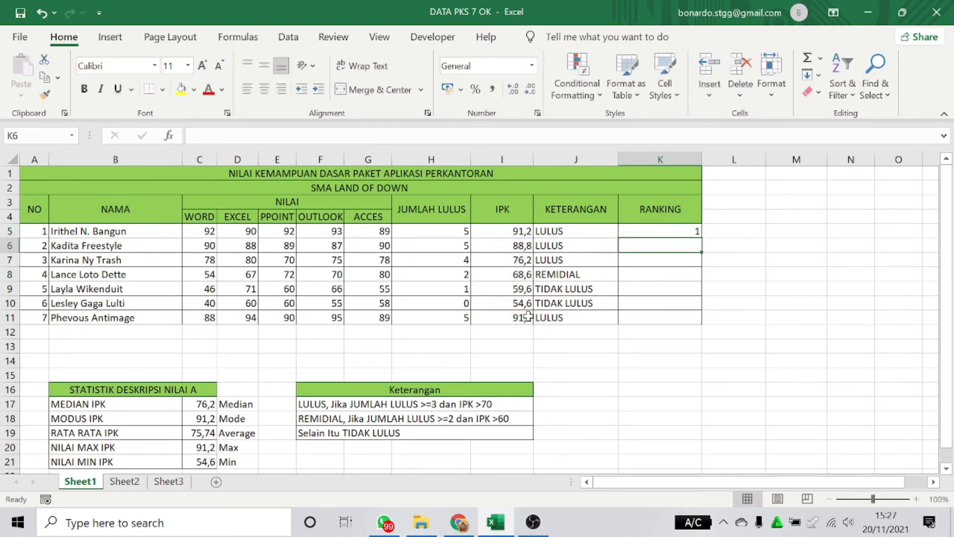
click(679, 234)
drag(701, 238, 697, 323)
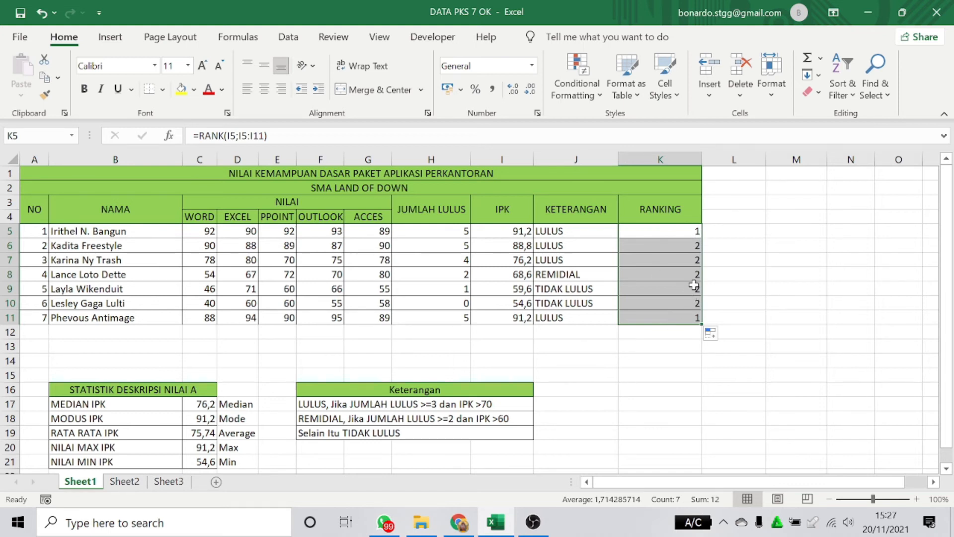
- Change the K5 formula to =RANK(I5;I$5:I$11) with locked range rows and refill it down to K11
key(ctrl+z)
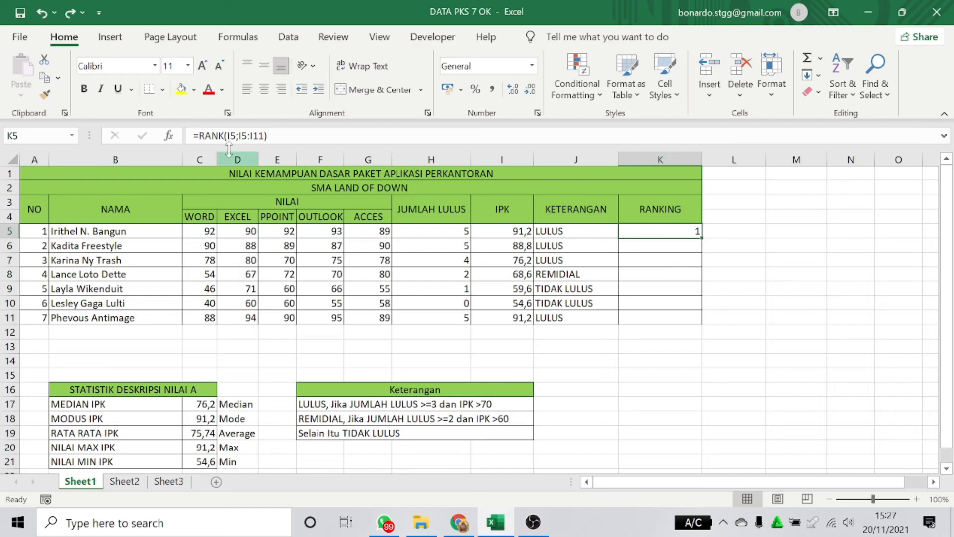
click(241, 135)
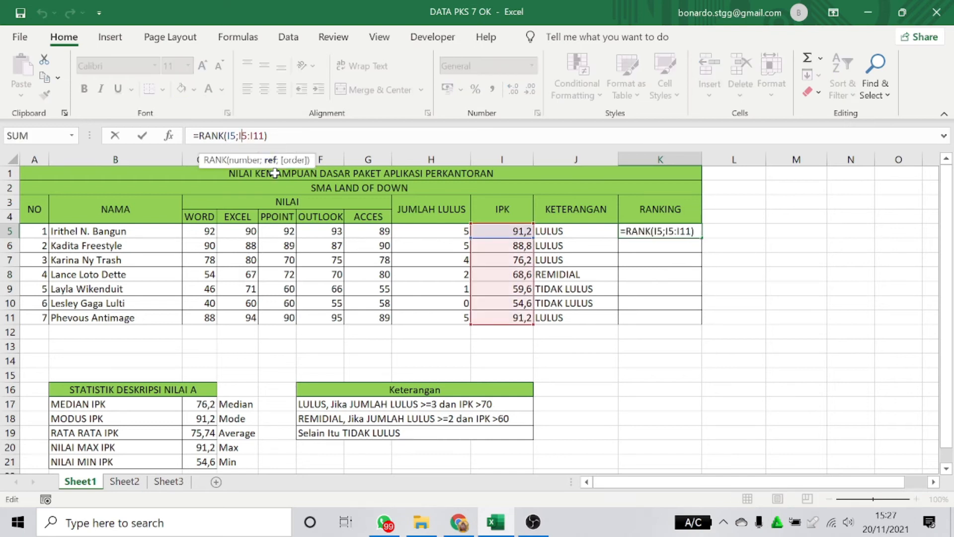
text($)
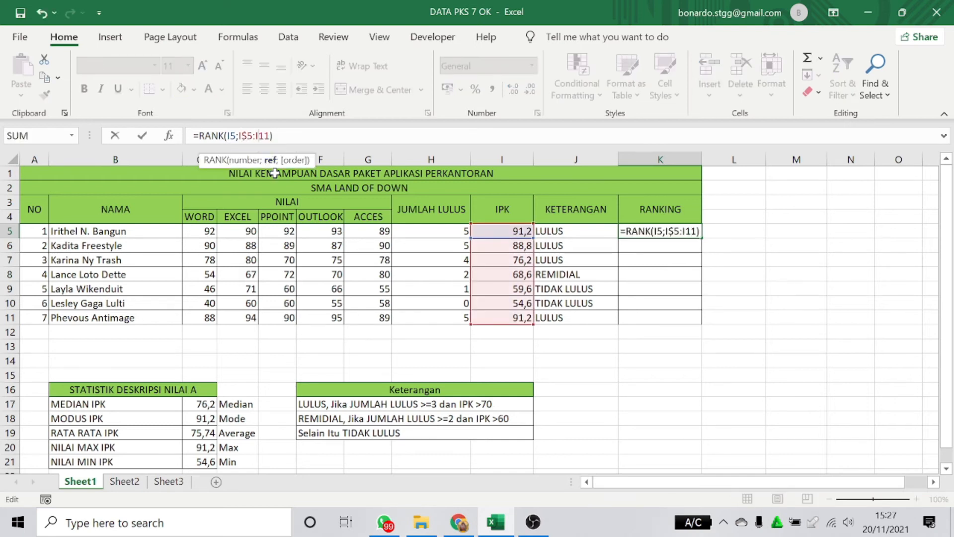
key(Right)
key(Right)
key(Right)
text($)
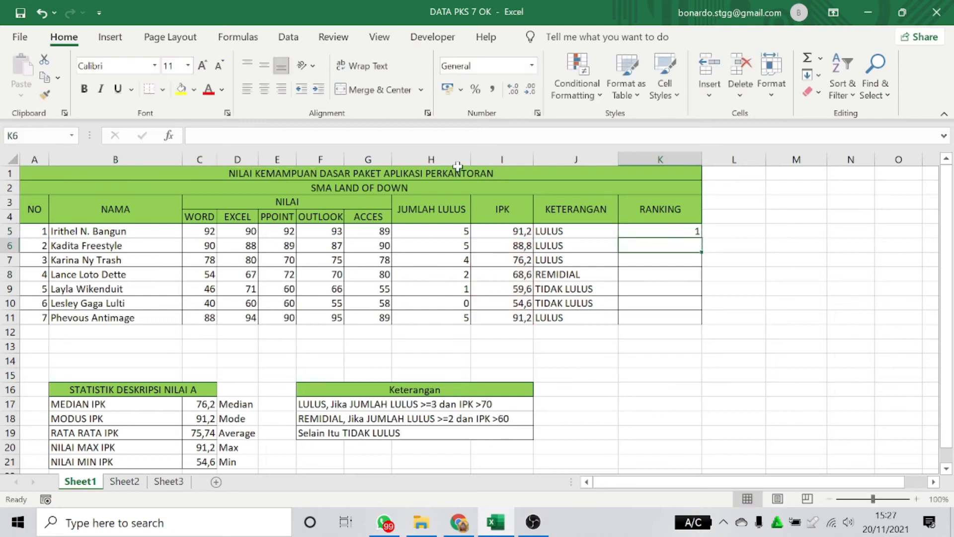
drag(701, 251, 702, 323)
key(ctrl+z)
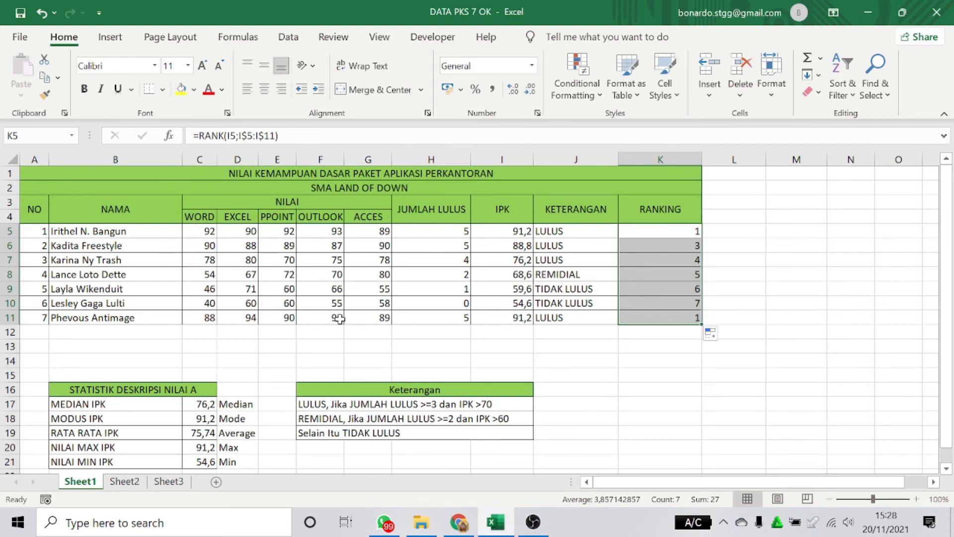
- Try a PPOINT score of 89 in E11 to test how the IPK and ranking respond, and undo it
click(291, 318)
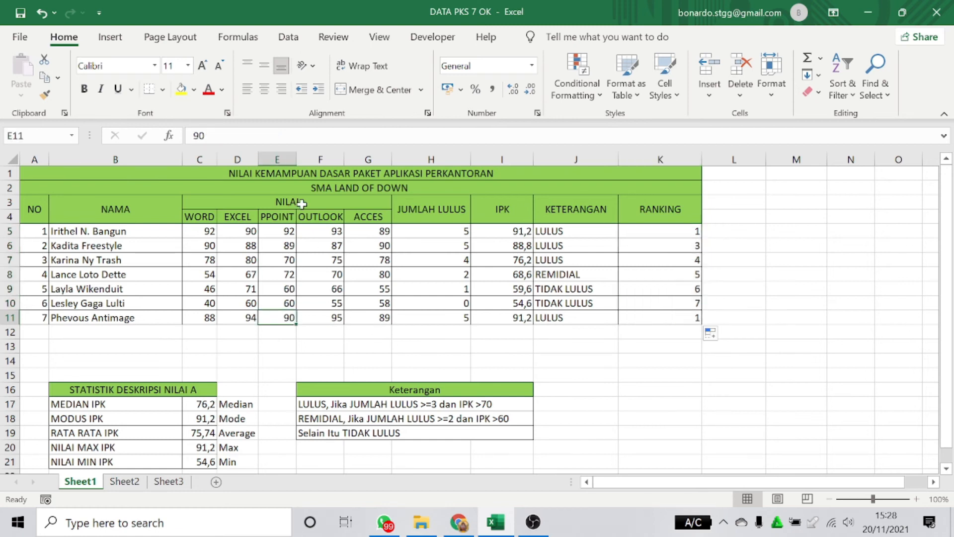
key(F2)
key(BackSpace)
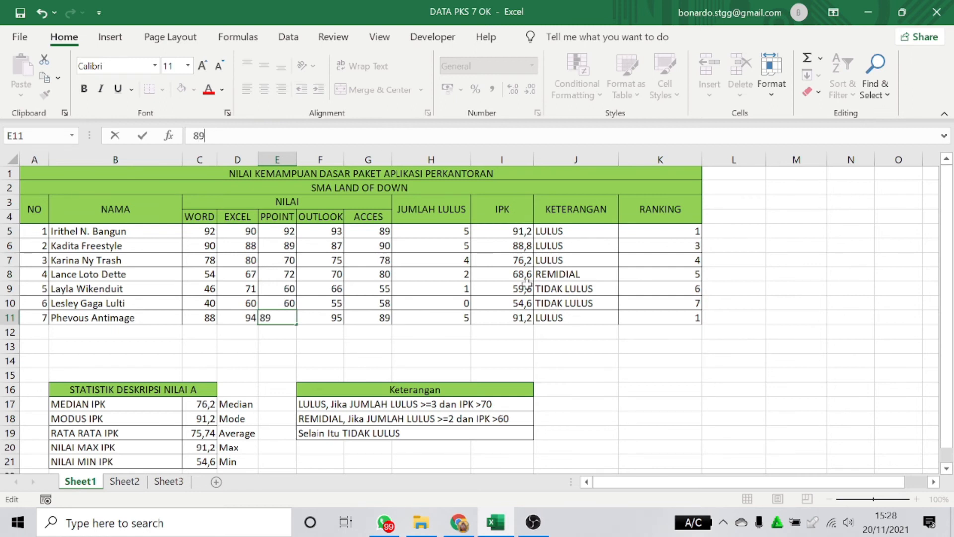
click(685, 404)
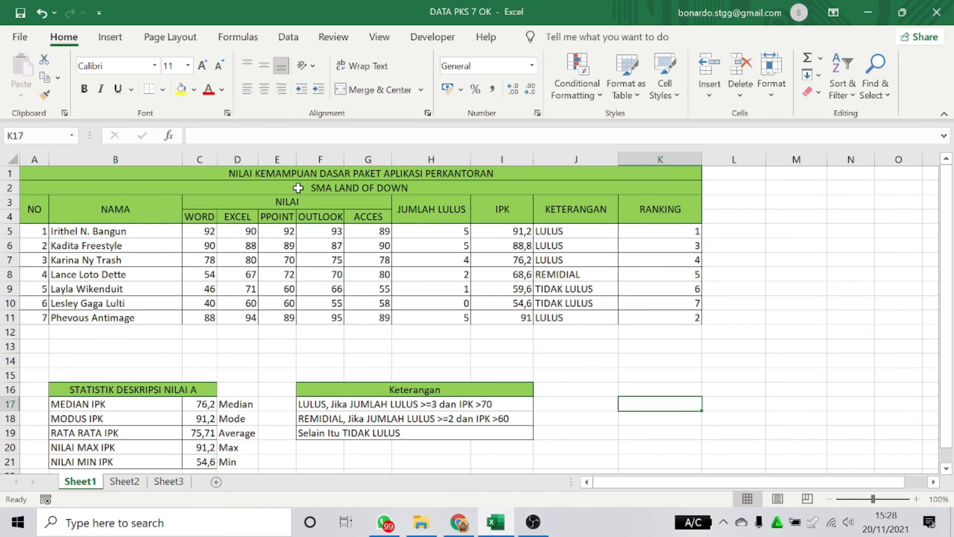
click(525, 321)
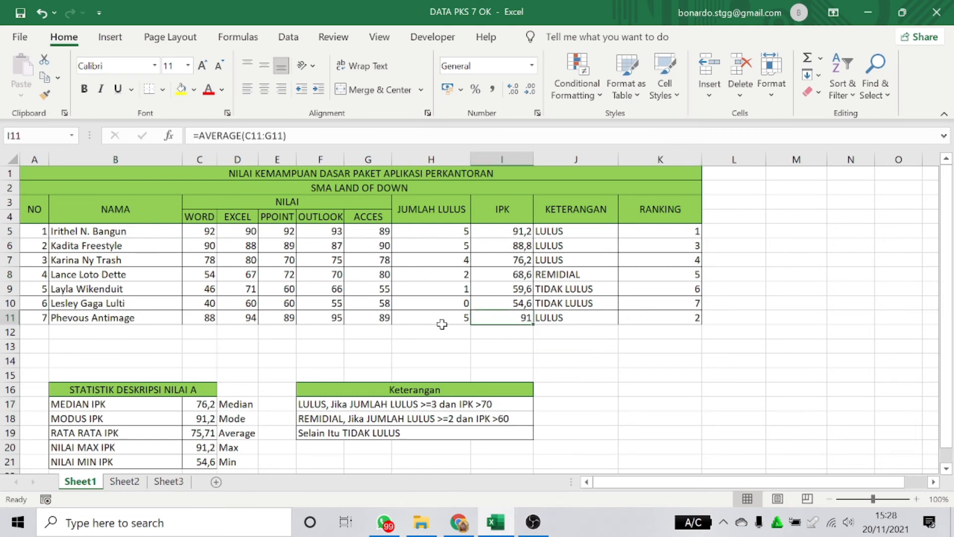
key(ctrl+z)
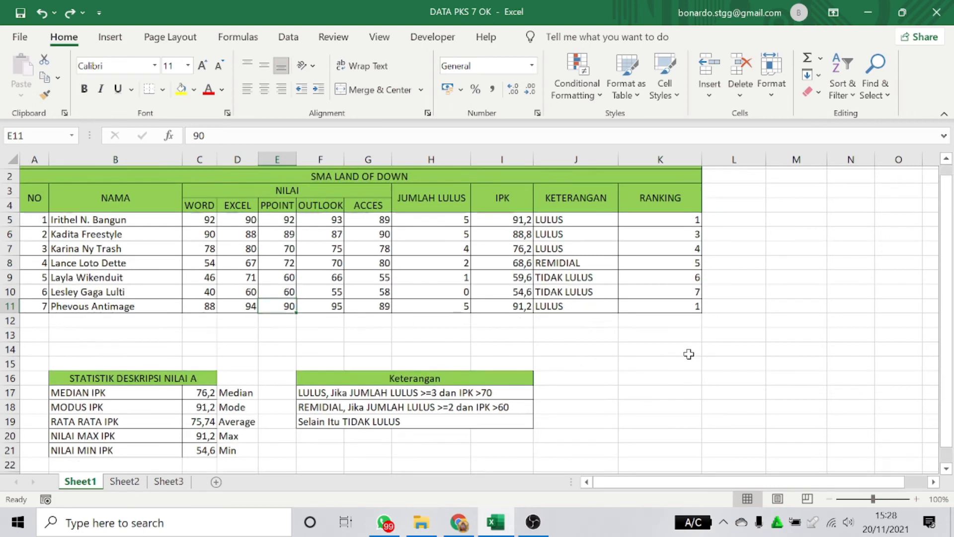
- Examine the formulas behind the IPK statistics in C17:C21 of the STATISTIK DESKRIPSI NILAI A table
scroll(660, 219, down, 2)
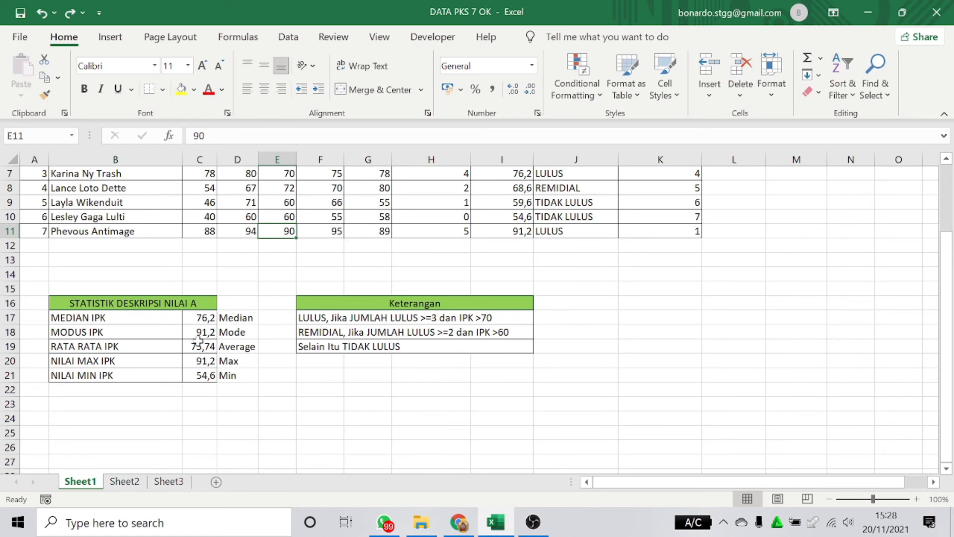
click(207, 317)
key(Down)
key(Down)
key(Down)
key(Down)
key(Up)
key(Up)
key(Up)
click(206, 321)
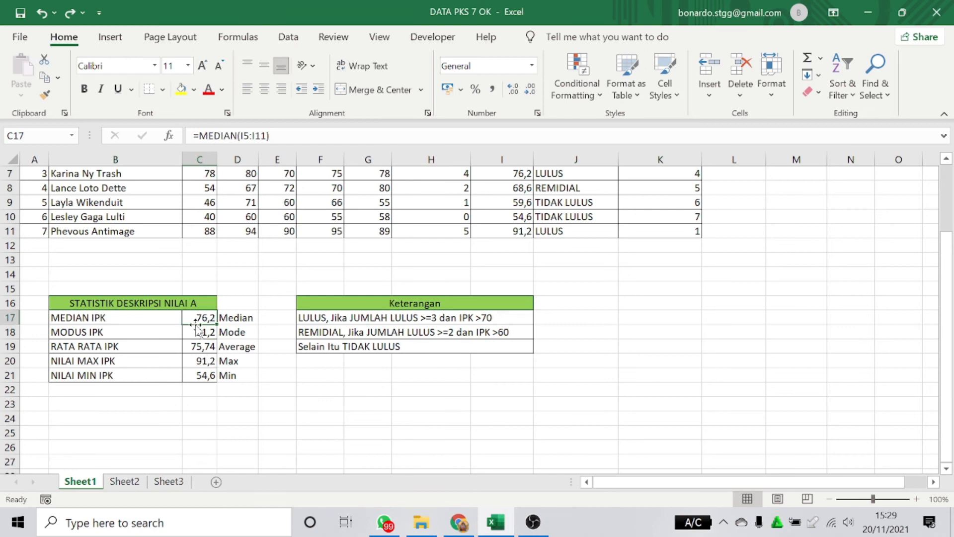
click(206, 349)
click(206, 333)
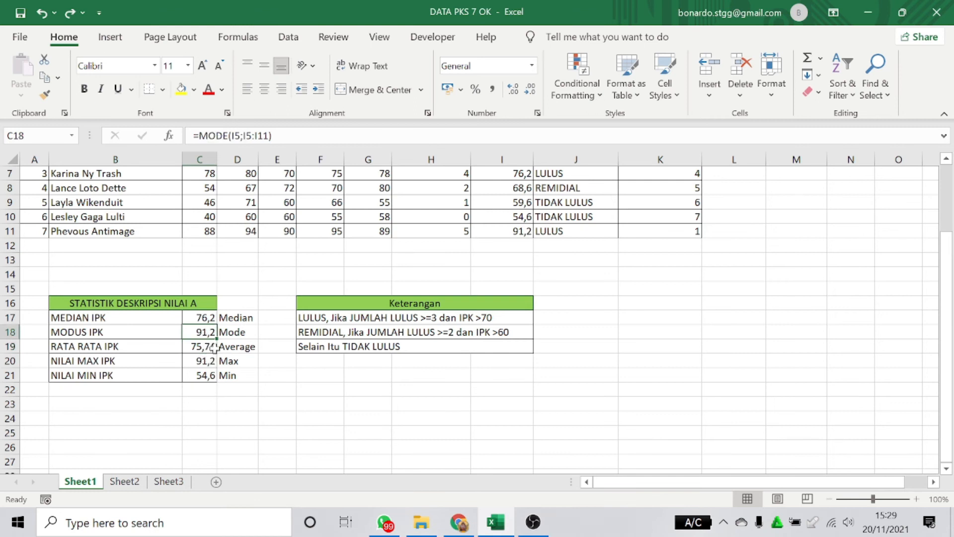
- Compare the MODUS IPK and MEDIAN IPK formulas with the IPK values in the score table
scroll(383, 275, up, 1)
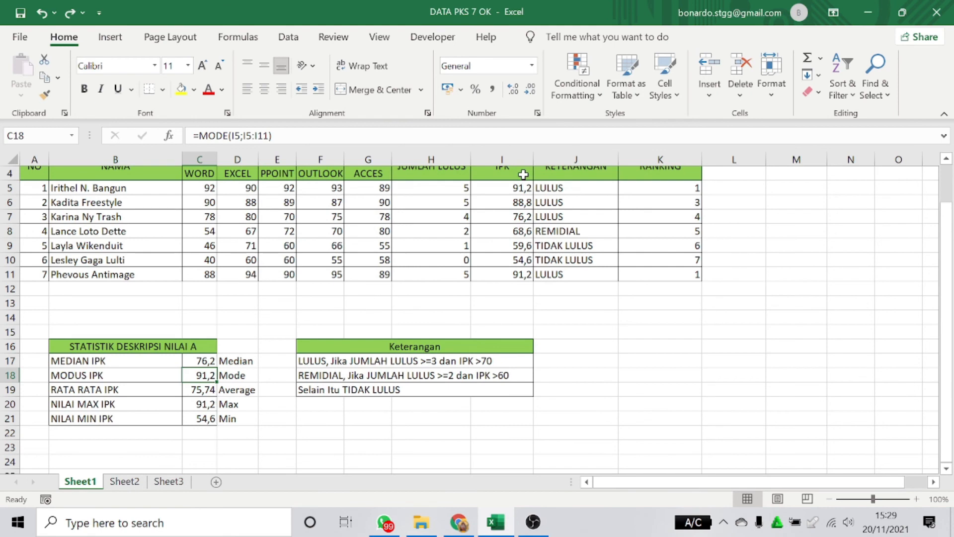
scroll(276, 358, down, 1)
click(215, 318)
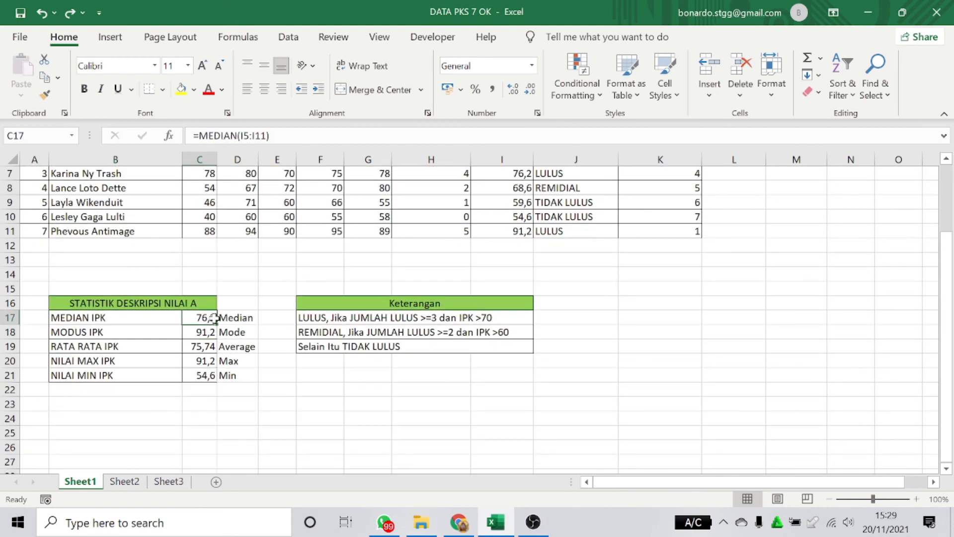
scroll(215, 319, up, 1)
scroll(215, 319, down, 1)
scroll(214, 318, up, 1)
scroll(214, 318, down, 1)
scroll(324, 222, up, 2)
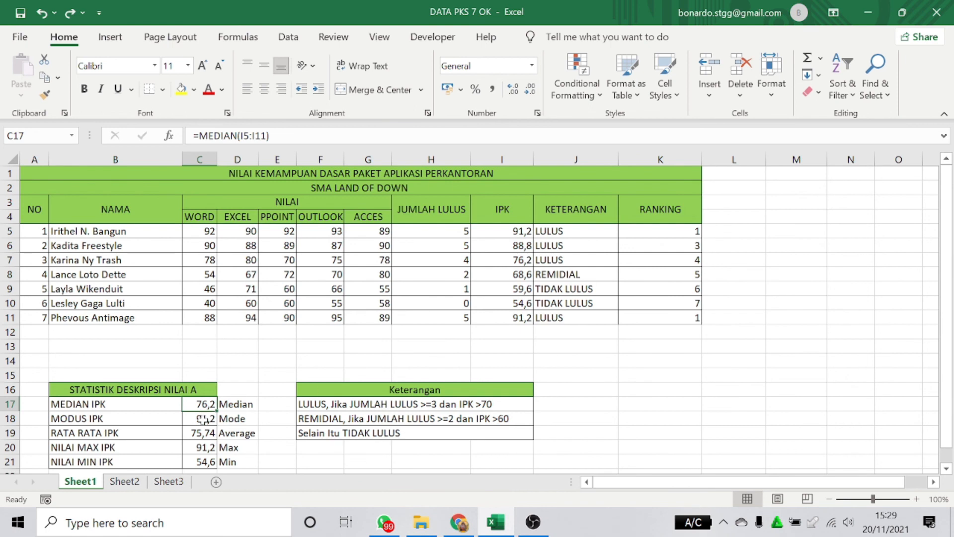
scroll(224, 405, down, 1)
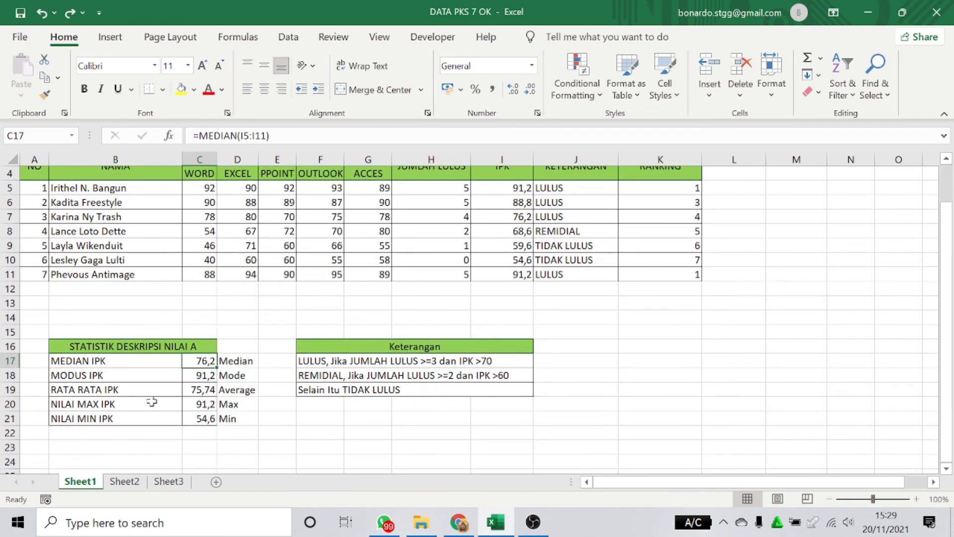
scroll(325, 368, up, 1)
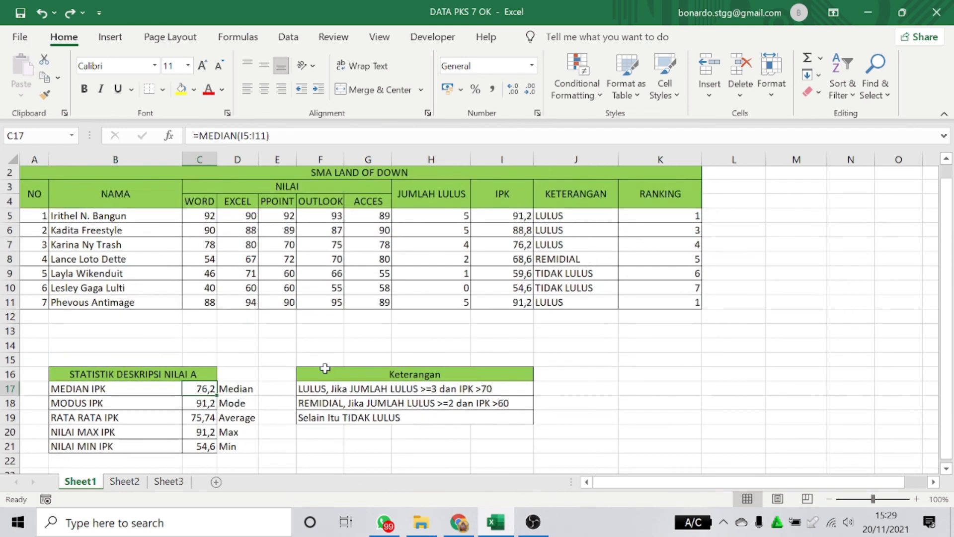
scroll(325, 368, up, 1)
- Inspect the cell references used by the MODE formula in C18
click(205, 415)
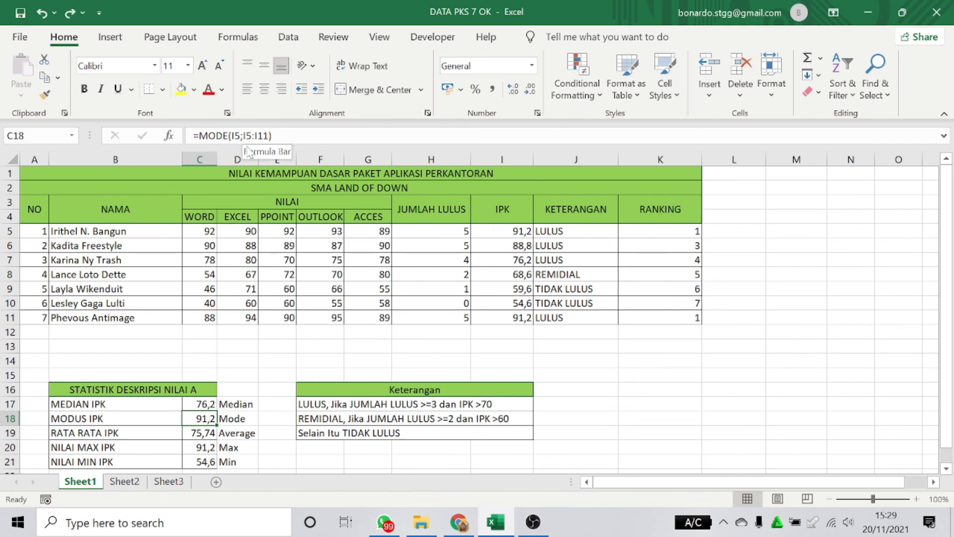
click(266, 143)
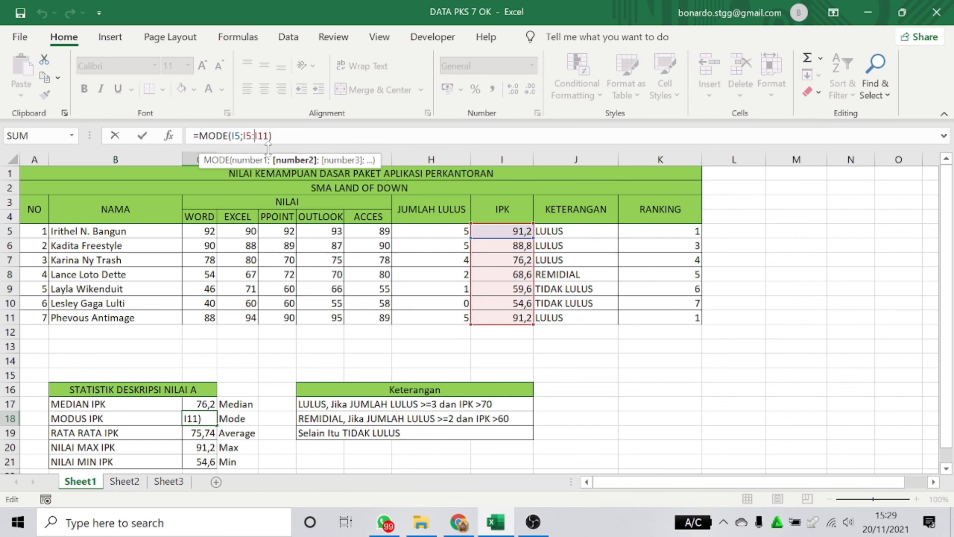
click(273, 136)
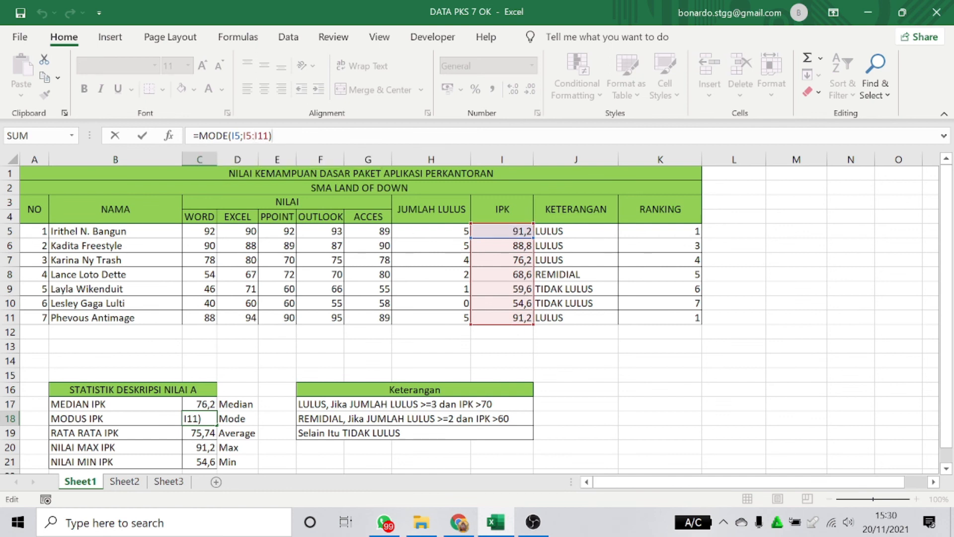
key(Return)
- Review the average, maximum and minimum IPK entries and their formulas in C19:C21
scroll(216, 397, down, 1)
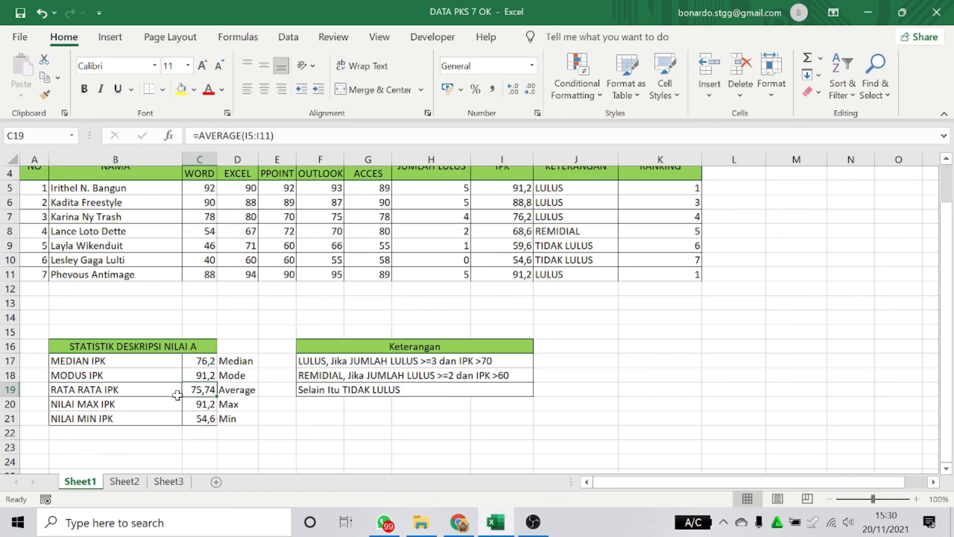
click(164, 404)
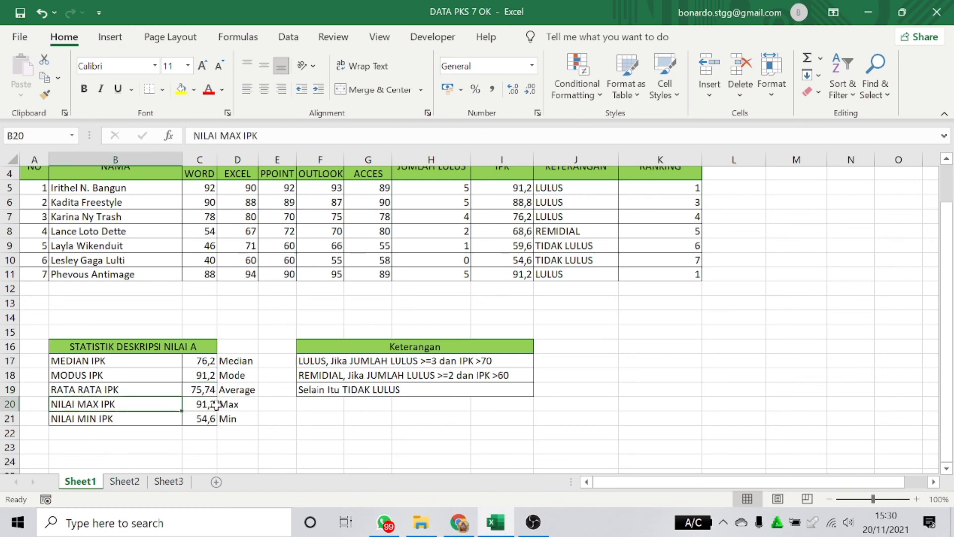
click(155, 418)
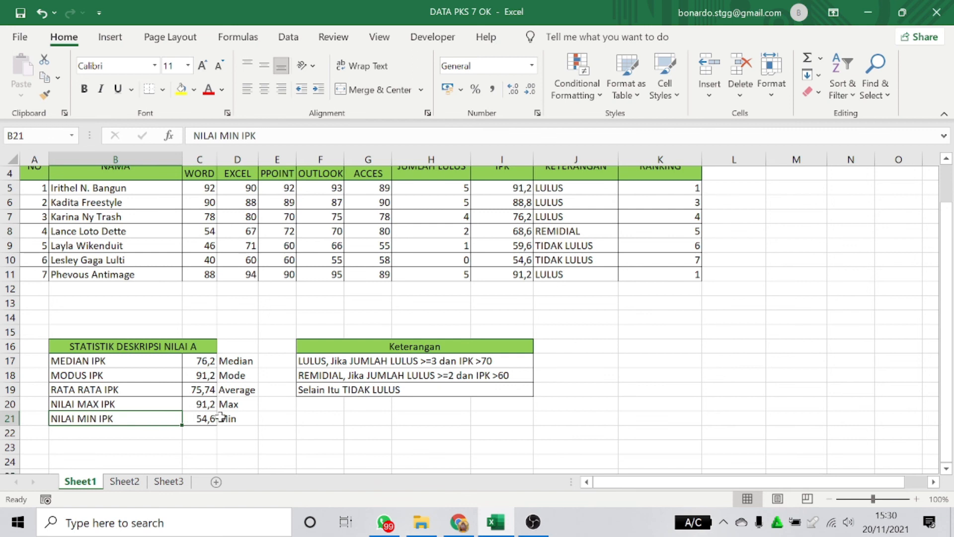
click(209, 404)
click(208, 418)
click(211, 390)
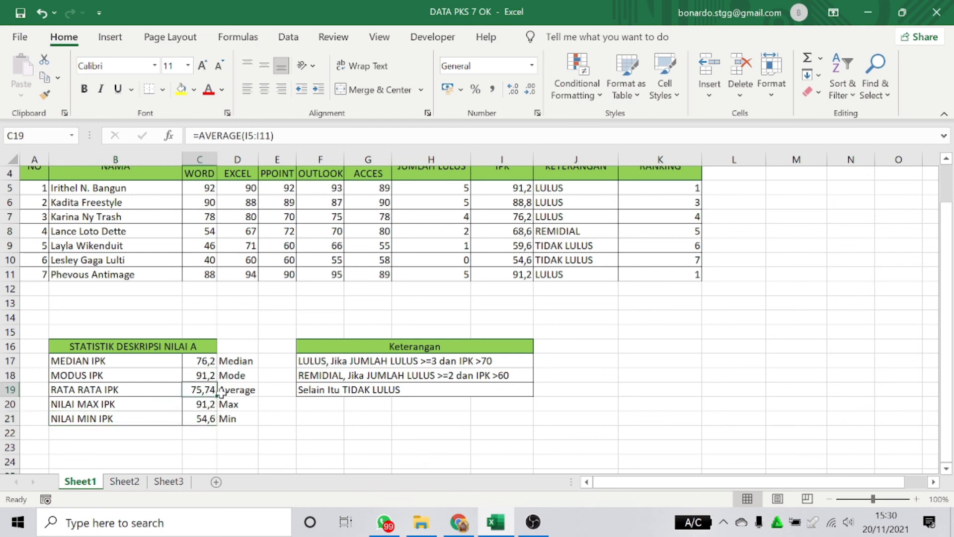
scroll(612, 420, up, 1)
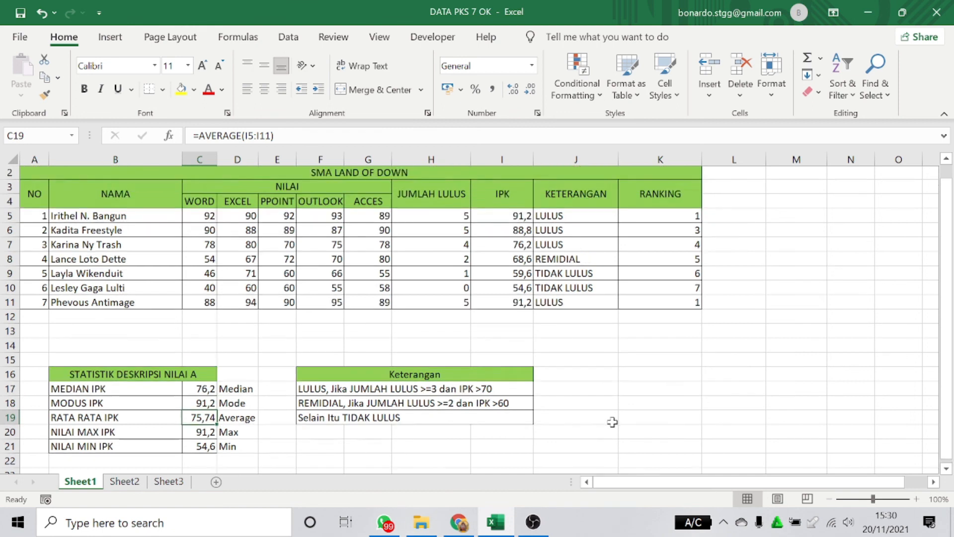
scroll(612, 422, down, 3)
scroll(612, 421, up, 3)
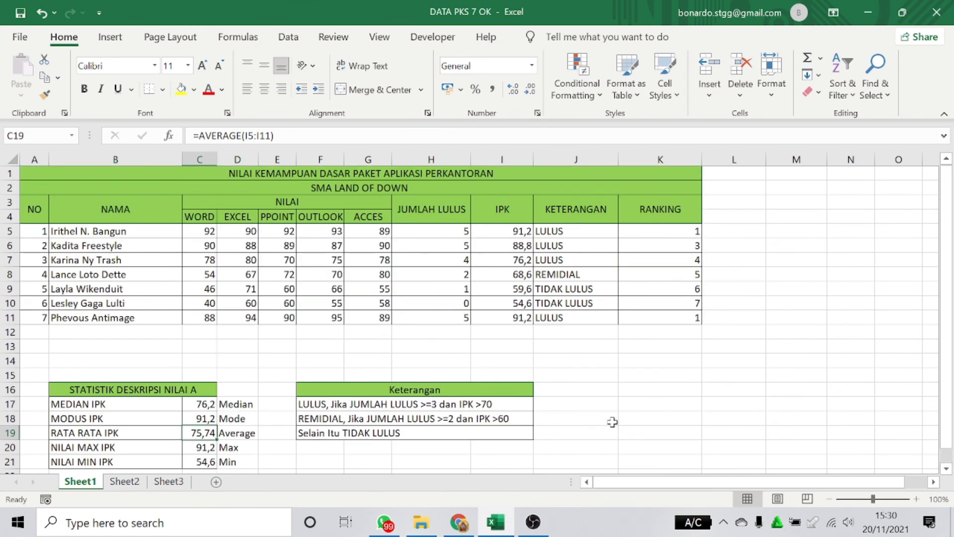